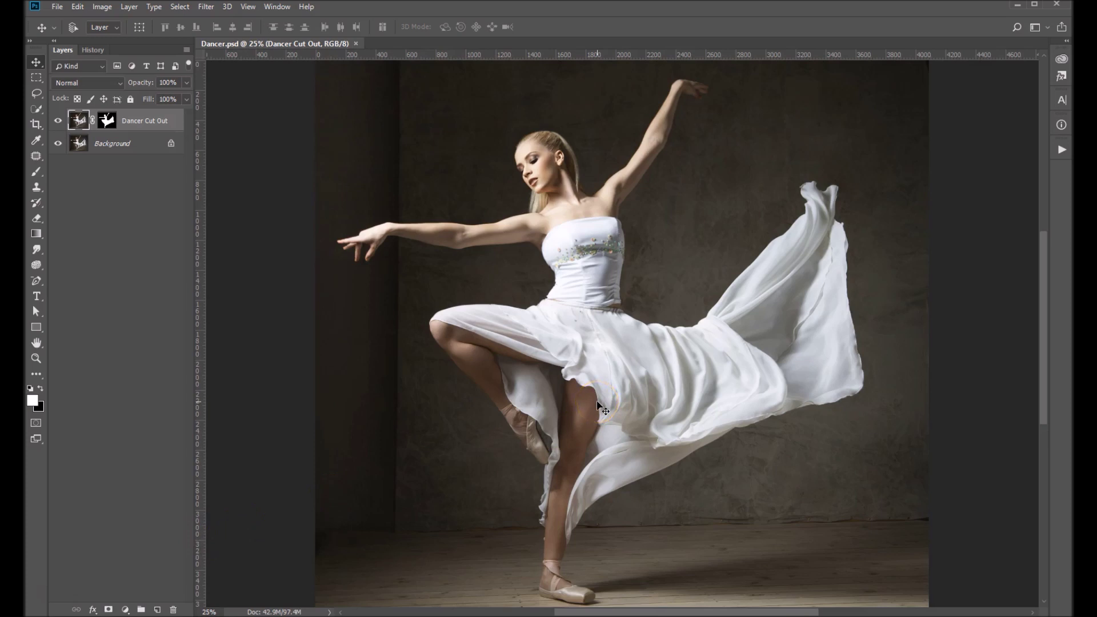
- Load the Ashe - Powder ABR brush file into the brush presets through the Preset Manager
click(232, 212)
click(57, 7)
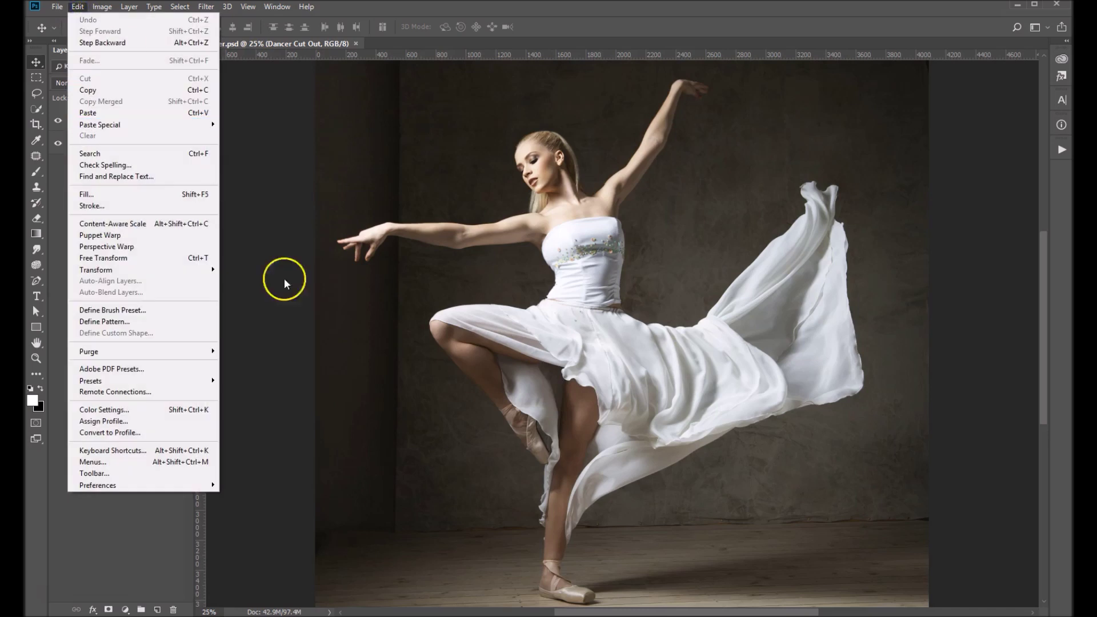
mouse_move(123, 381)
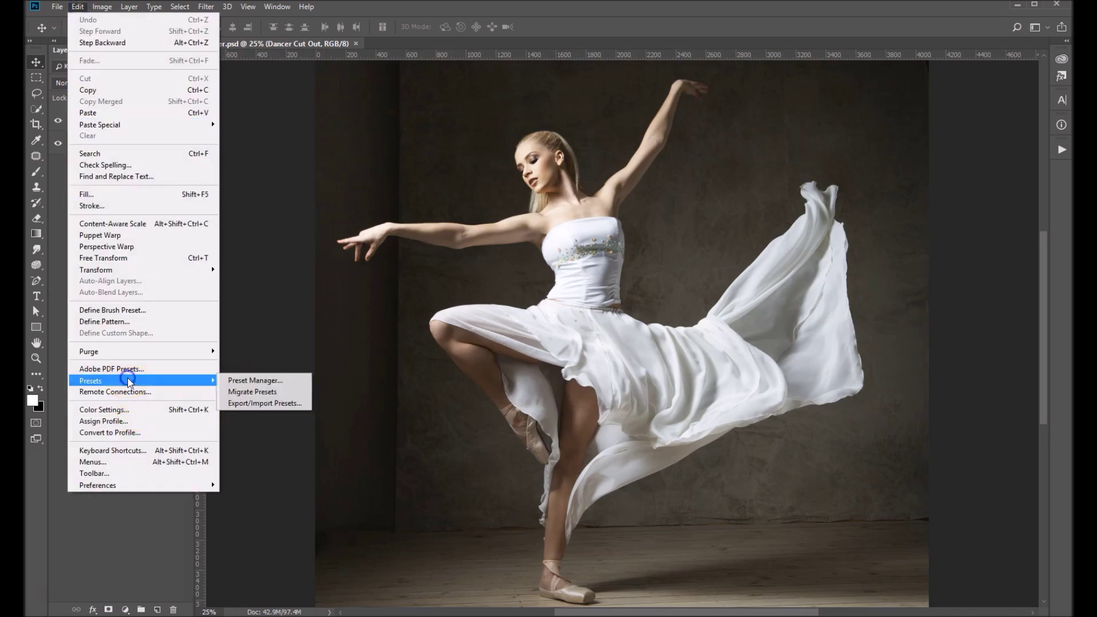
click(264, 380)
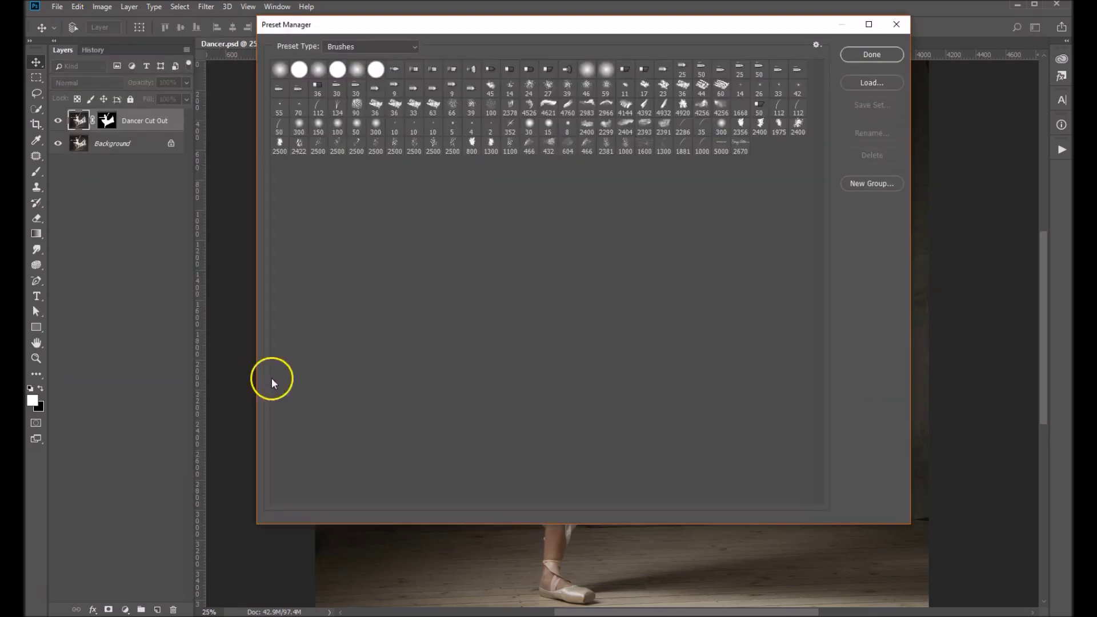
click(872, 83)
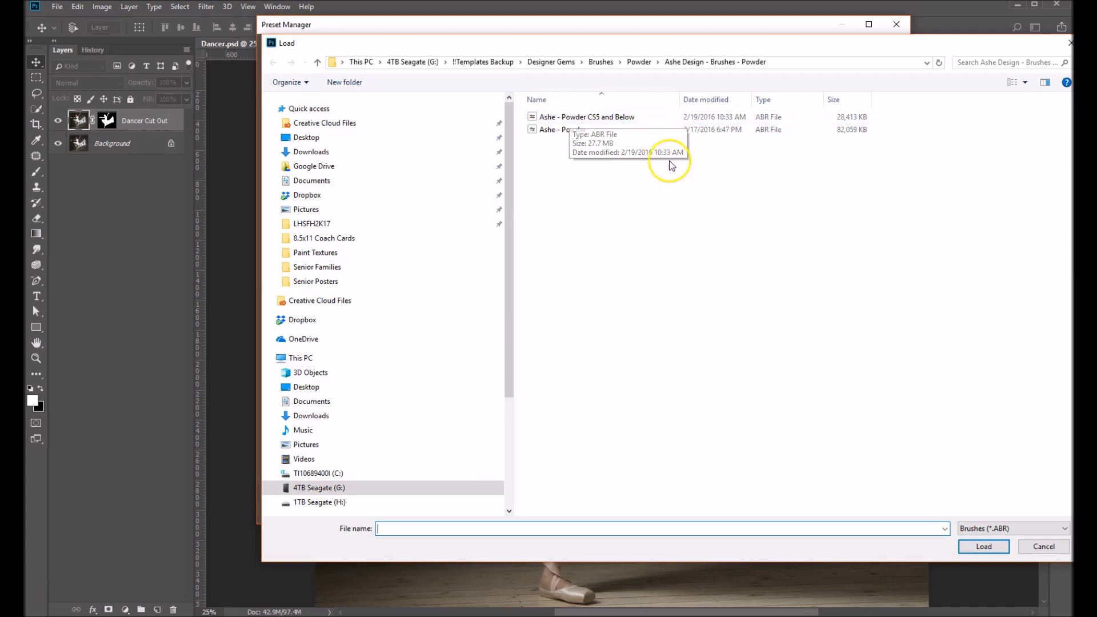
double_click(560, 130)
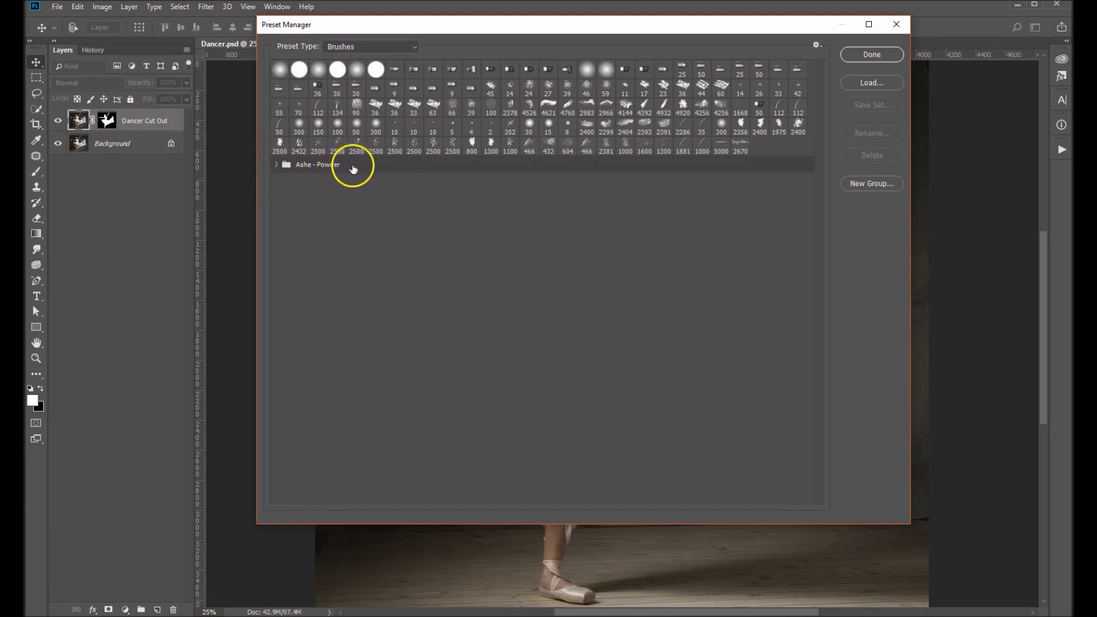
- Move the Ashe - Powder group to the beginning of the brush presets and finish managing presets
click(277, 72)
mouse_move(278, 74)
mouse_down()
mouse_move(277, 59)
mouse_move(294, 59)
mouse_move(284, 62)
mouse_move(761, 94)
mouse_up()
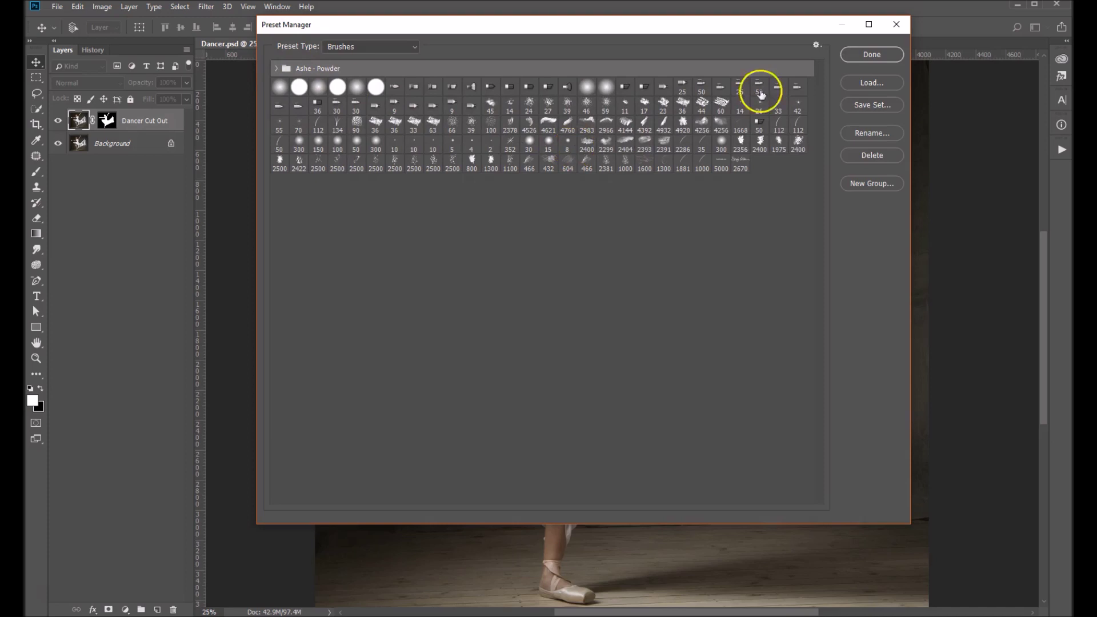
click(873, 55)
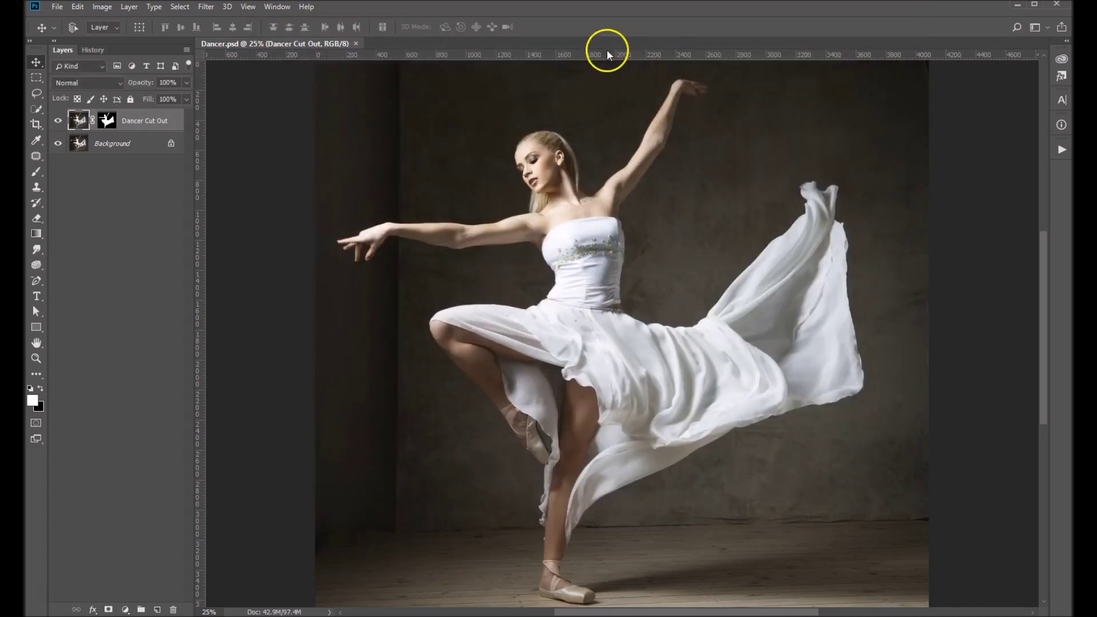
- Activate the Brush tool and expand the Ashe - Powder group in the brush presets
click(36, 171)
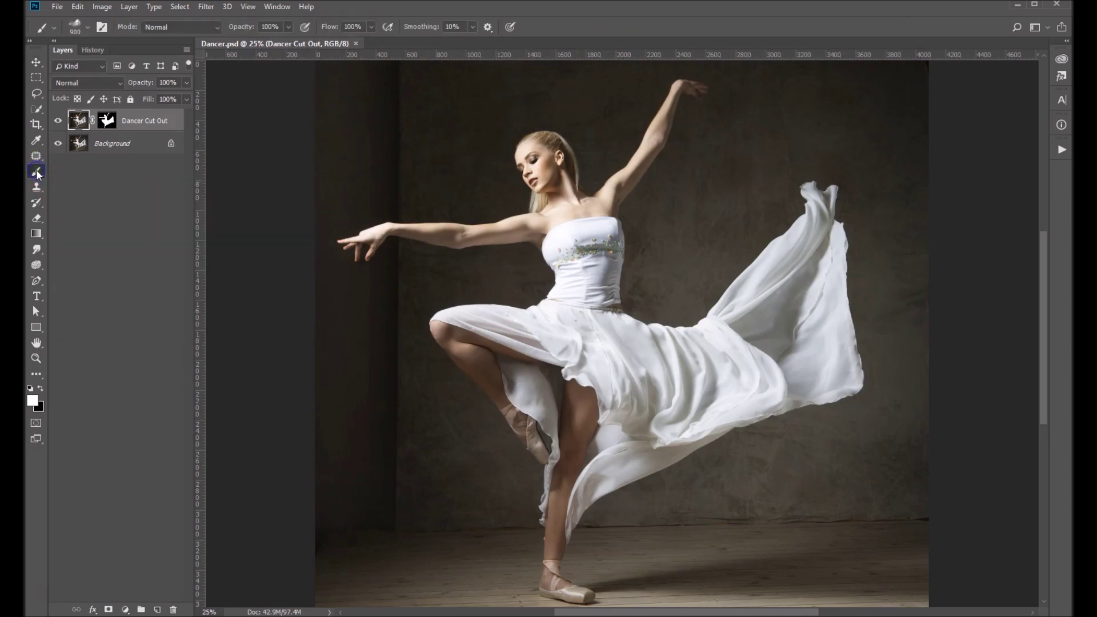
click(86, 26)
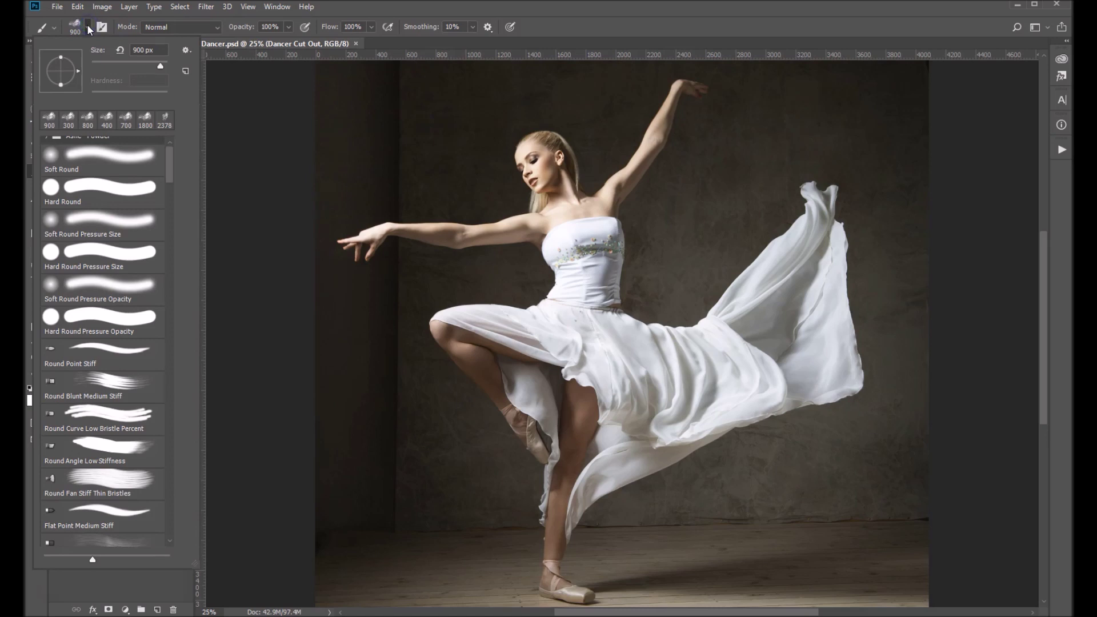
scroll(168, 157, up, 1)
click(47, 146)
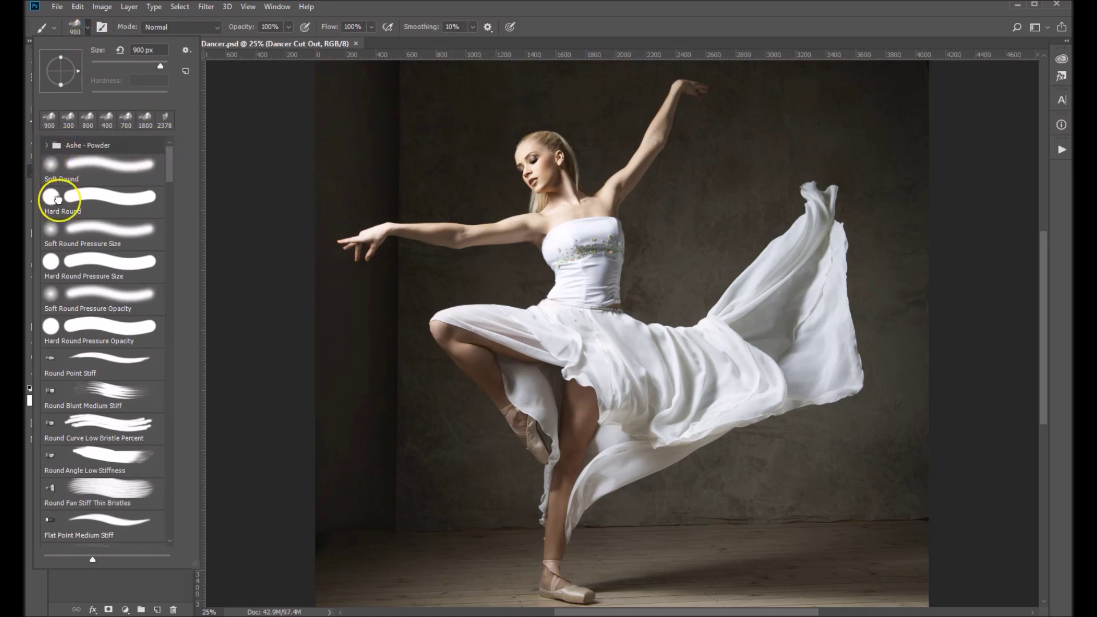
click(48, 148)
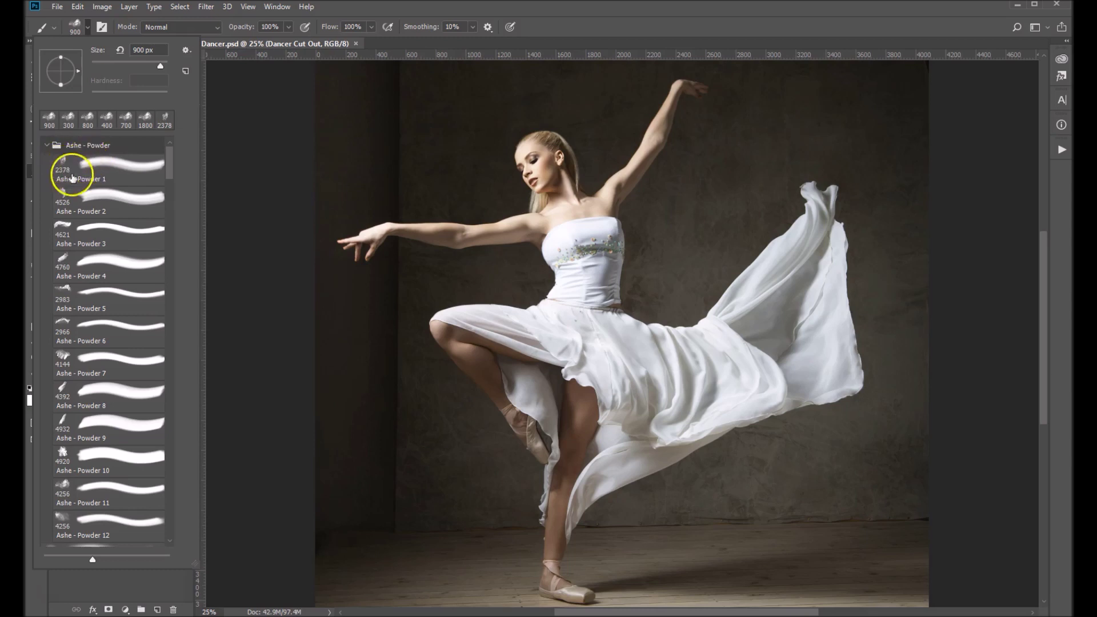
click(186, 51)
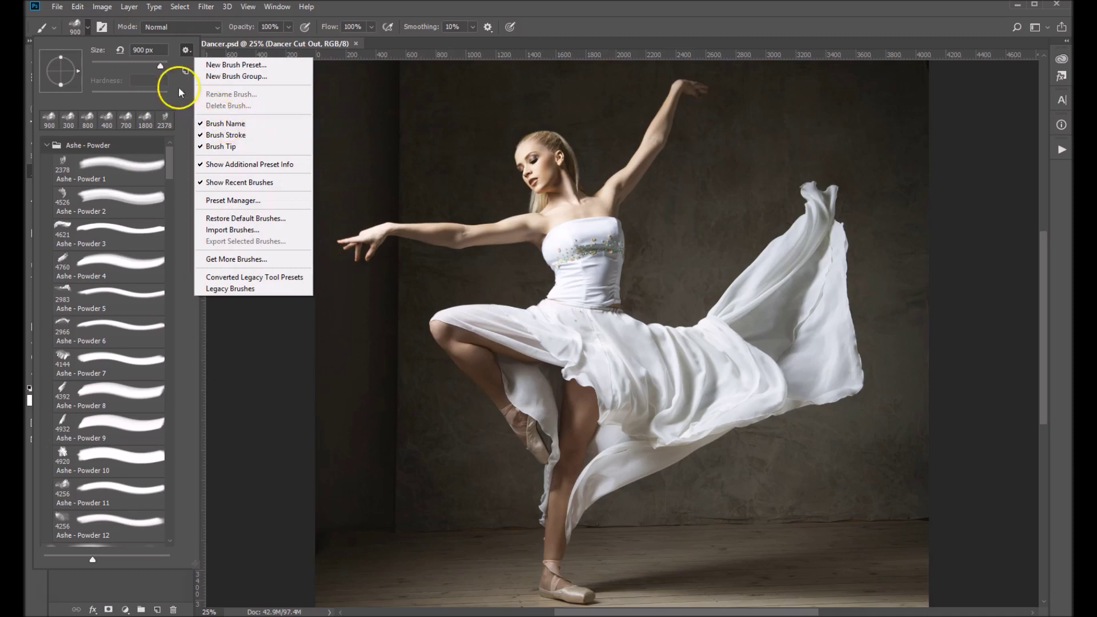
click(184, 163)
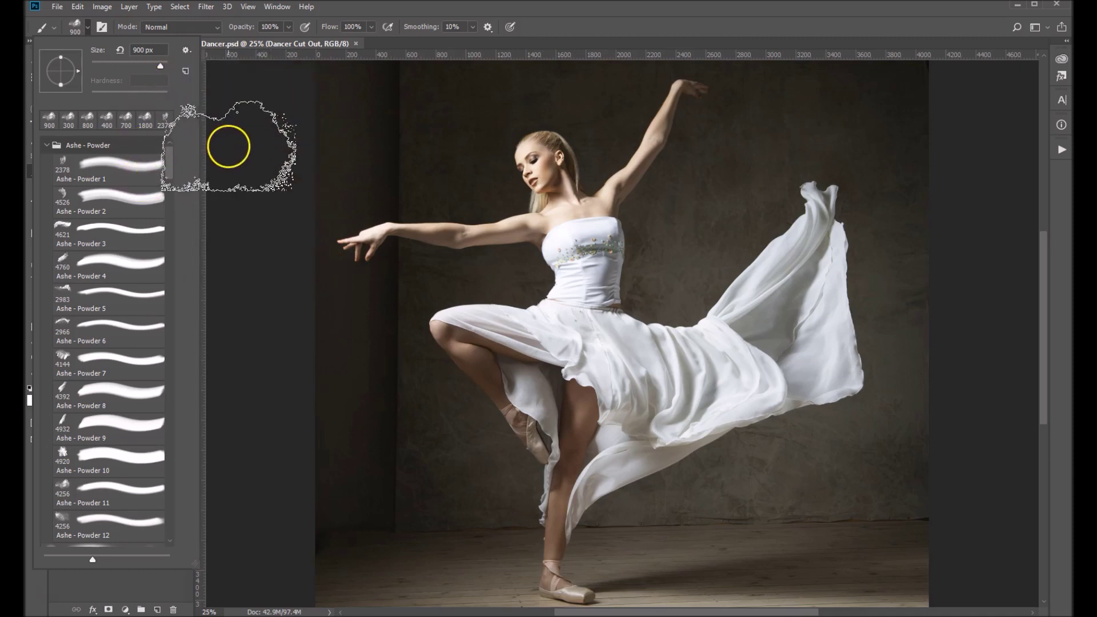
- Close the brush presets and add a new empty layer directly above the Background layer
click(131, 581)
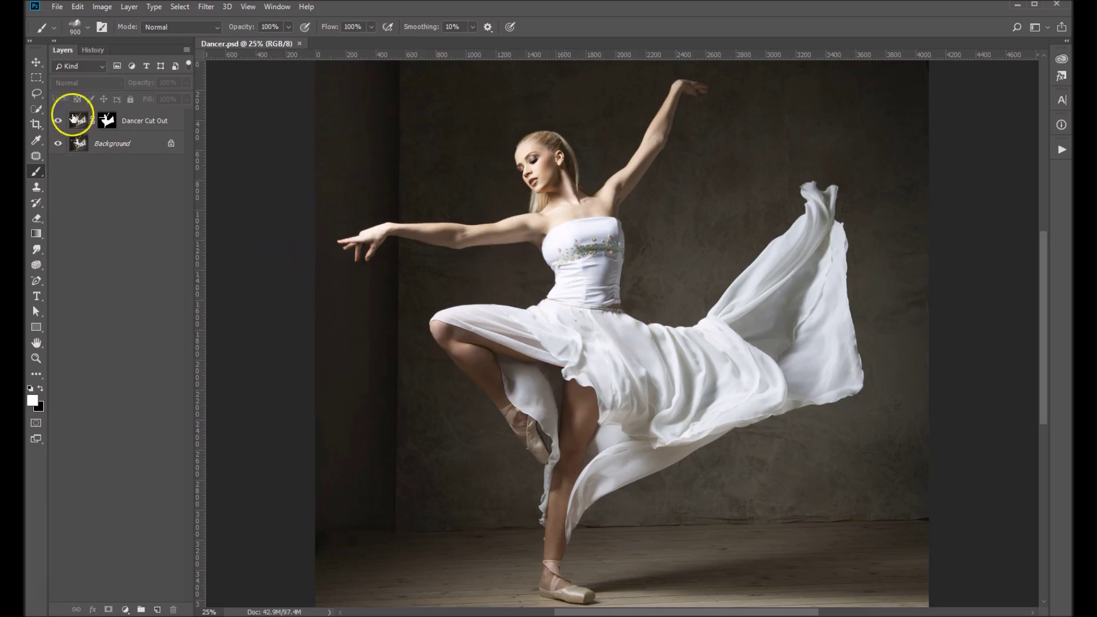
click(148, 139)
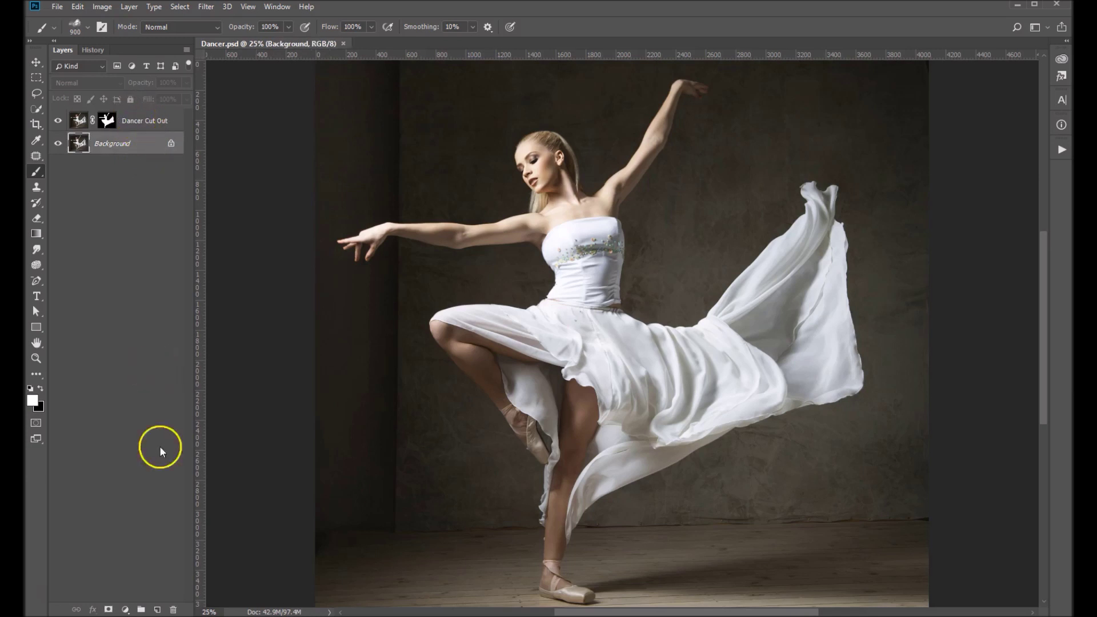
click(158, 611)
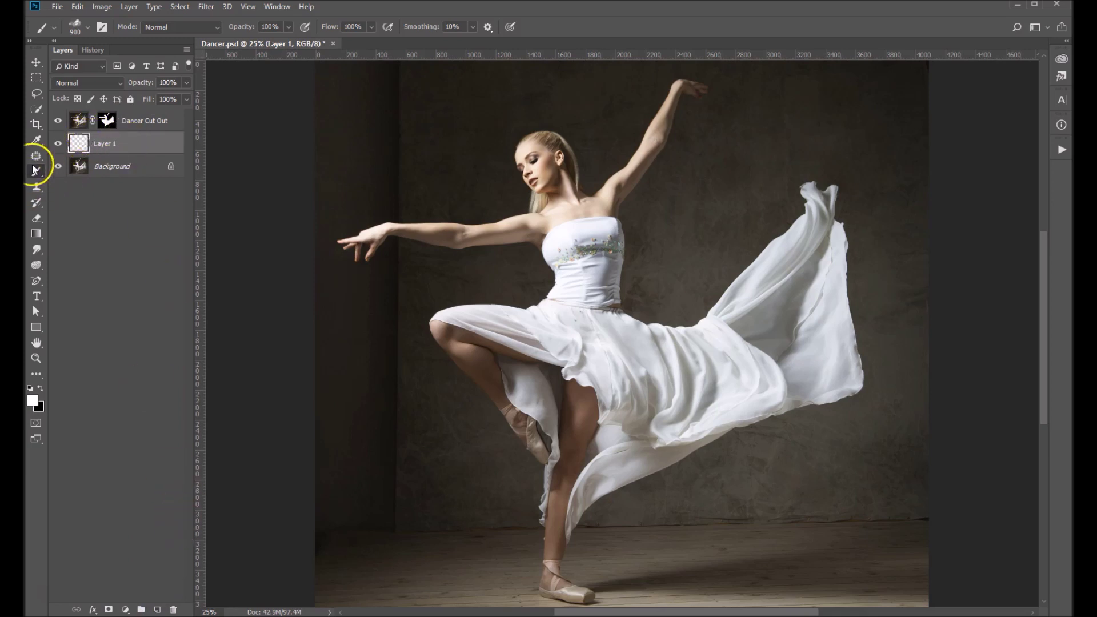
- Choose the Ashe - Powder 2 brush and set its size to 3300 px so it spans the dancer
click(88, 27)
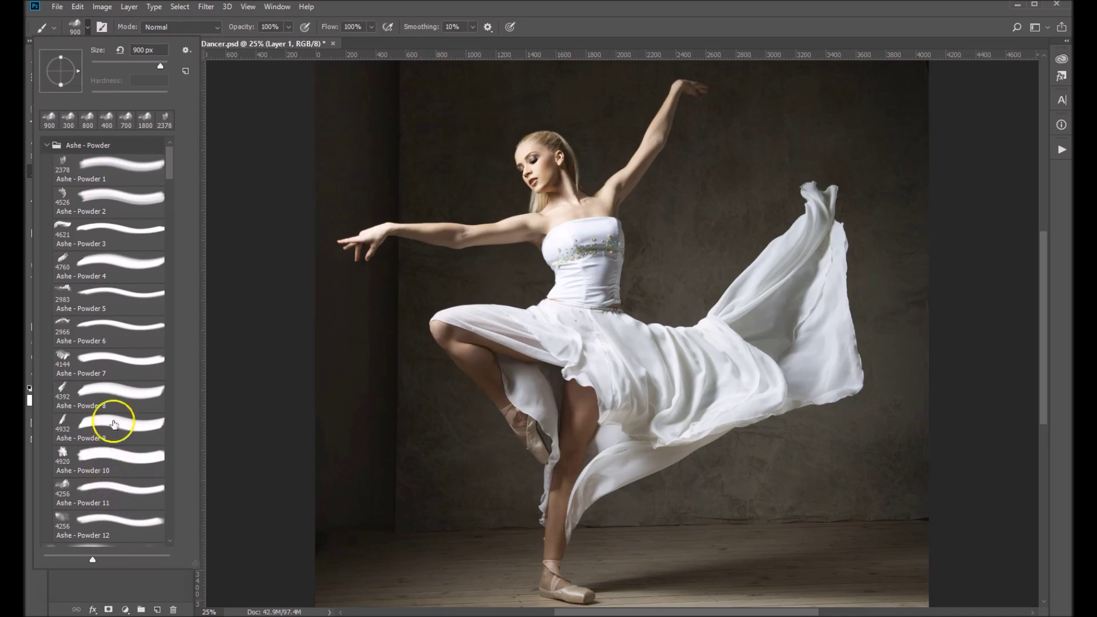
click(100, 200)
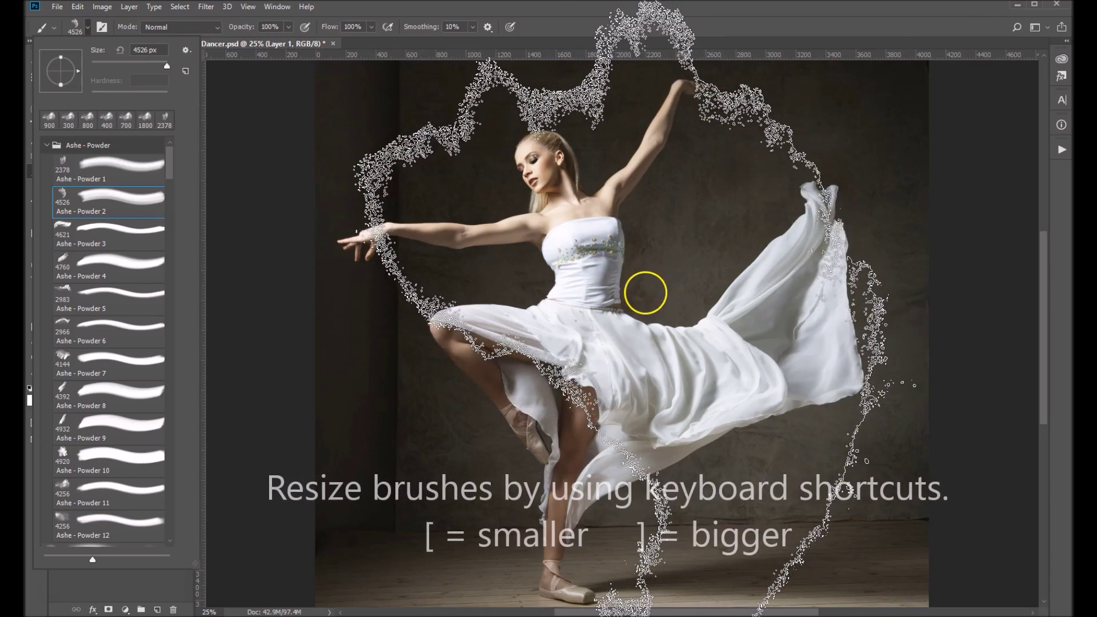
key(Escape)
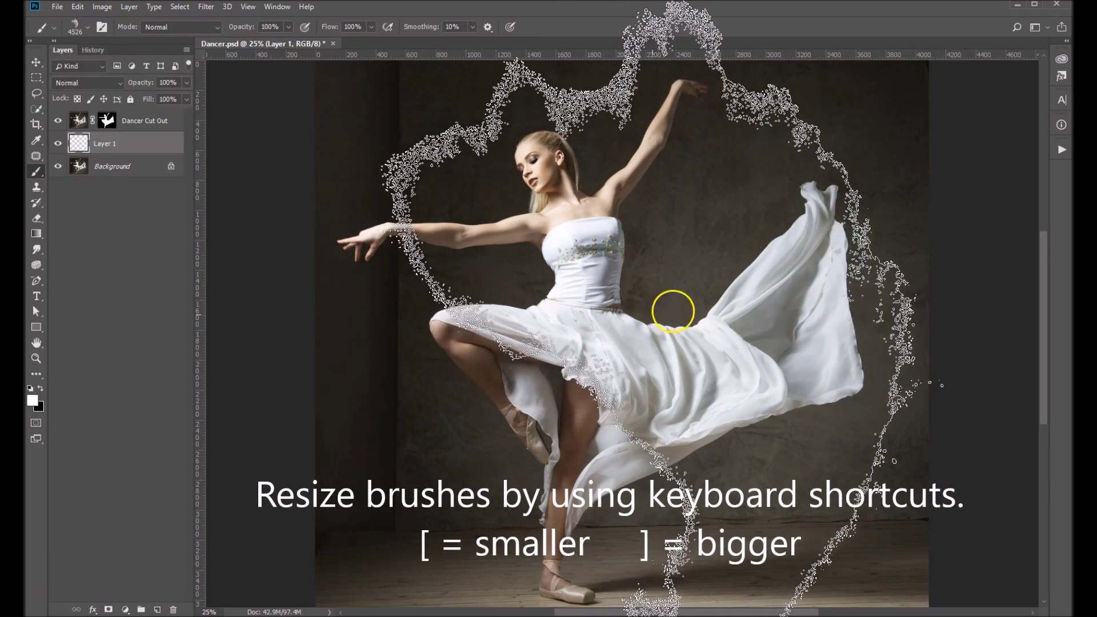
key(bracketleft)
key(bracketleft)
key(bracketleft)
key(bracketleft)
key(bracketleft)
key(bracketleft)
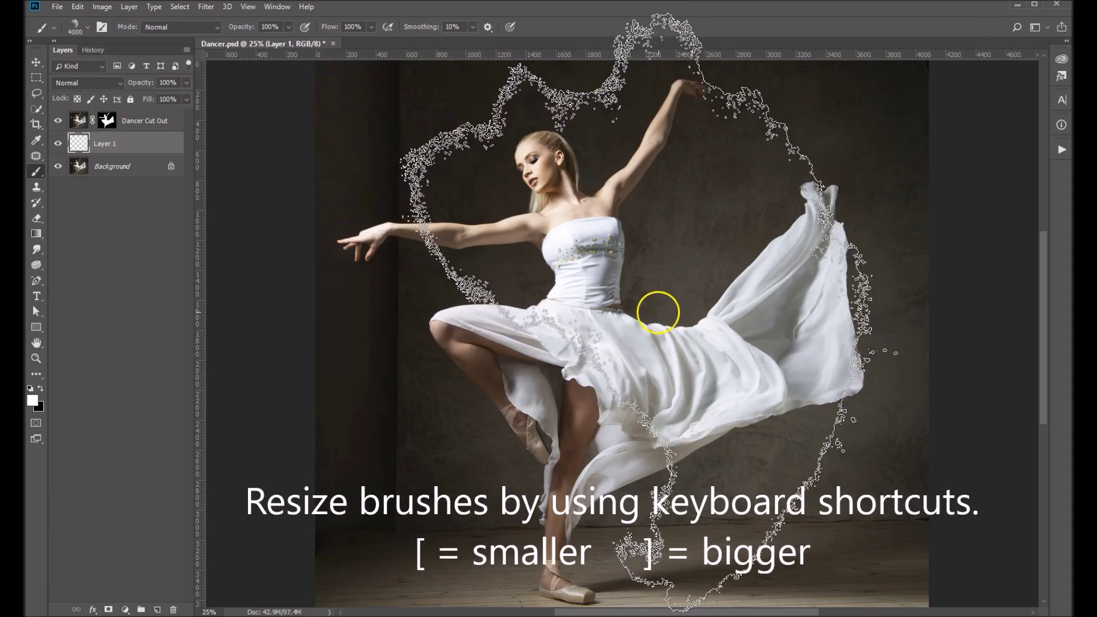
key(bracketleft)
key(bracketleft)
key(bracketleft)
key(bracketleft)
key(bracketleft)
key(bracketleft)
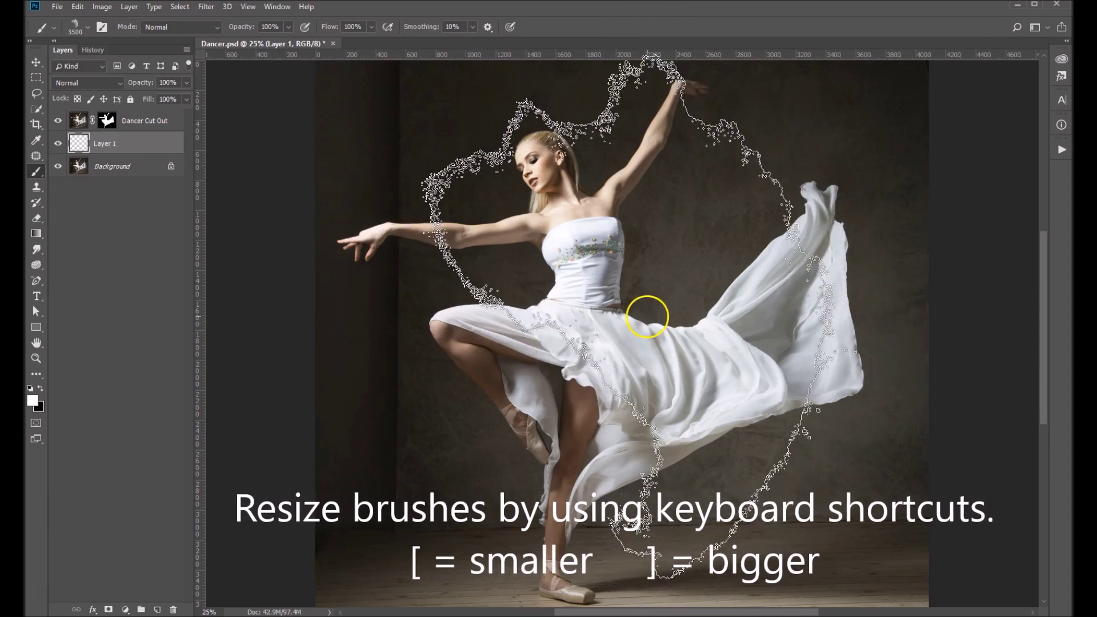
alt+click(647, 316)
key(bracketleft)
key(bracketleft)
key(bracketleft)
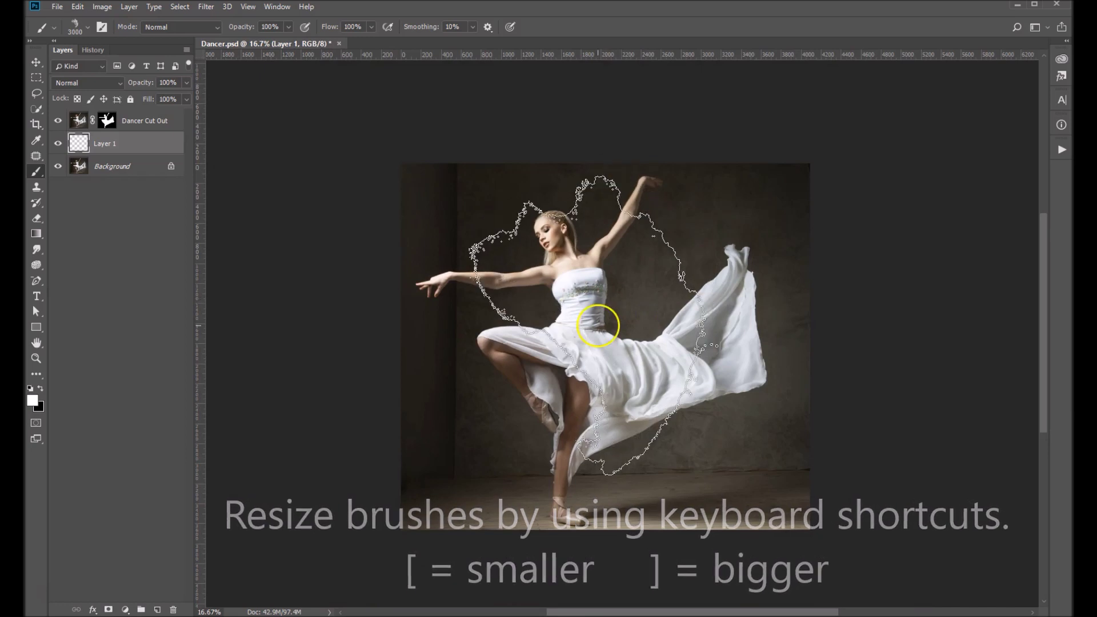
key(bracketright)
key(bracketright)
key(bracketright)
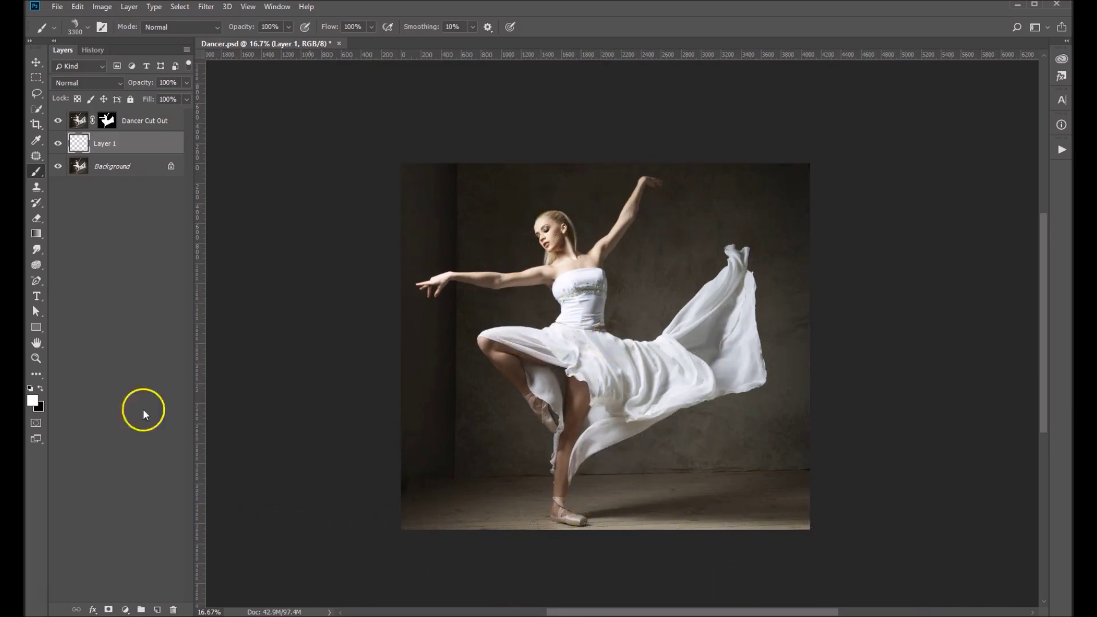
- Confirm white (ffffff) as the foreground color and stamp one powder burst centered behind the dancer on the new layer
click(33, 402)
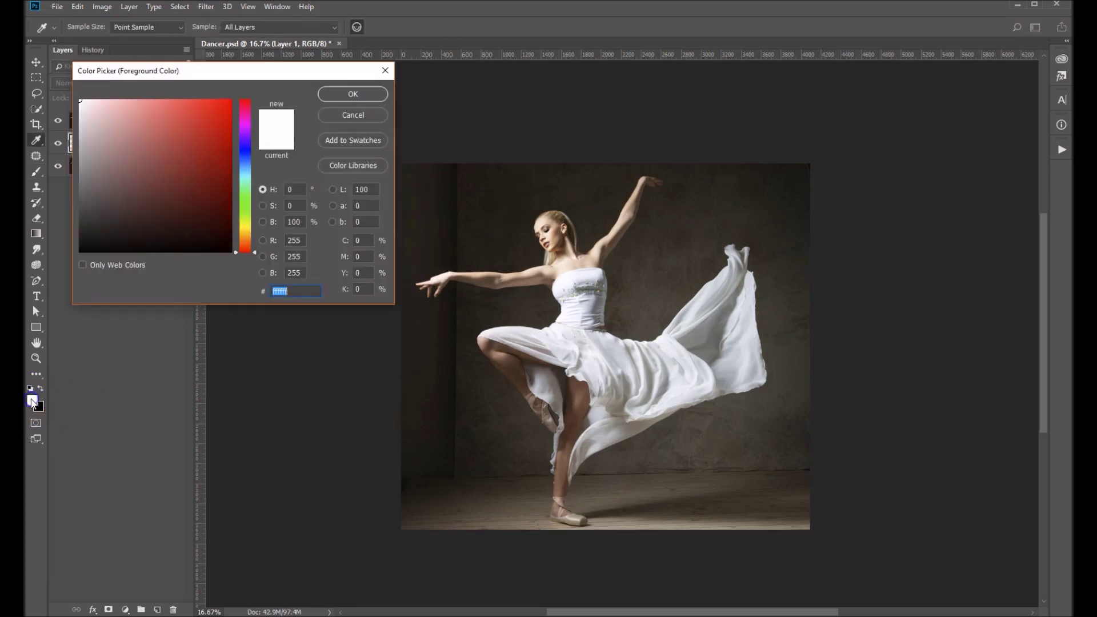
click(355, 94)
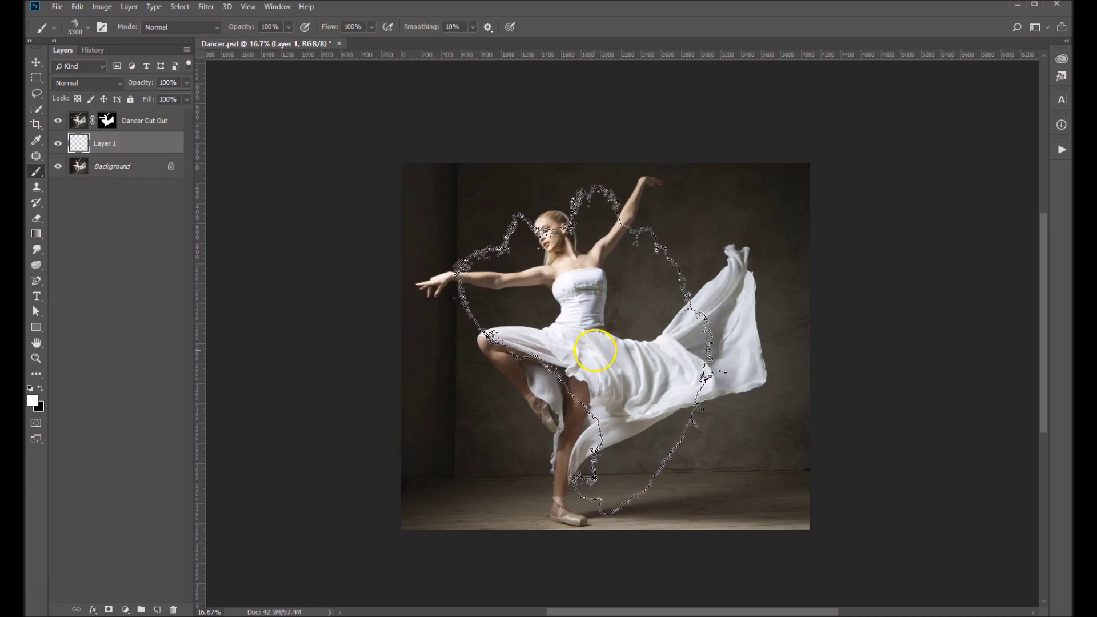
click(593, 349)
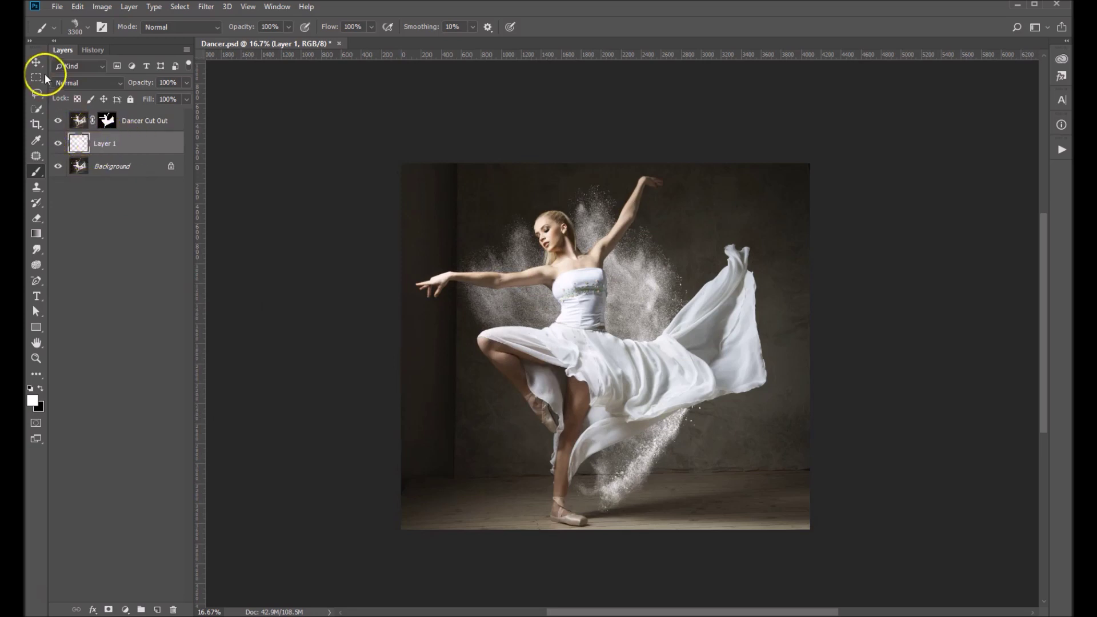
- Move the powder burst sideways so it sits behind the dancer's horizontally outstretched arm
click(36, 61)
drag(635, 293, 596, 301)
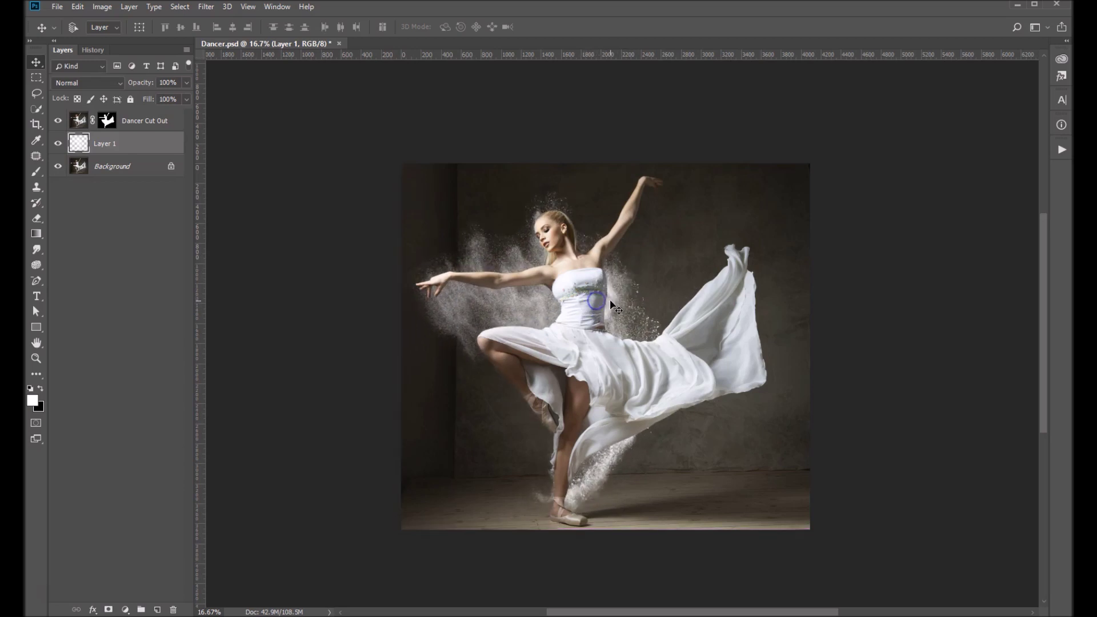
click(387, 257)
- Add a new layer above the first powder layer and choose the Ashe - Powder 11 brush
click(156, 611)
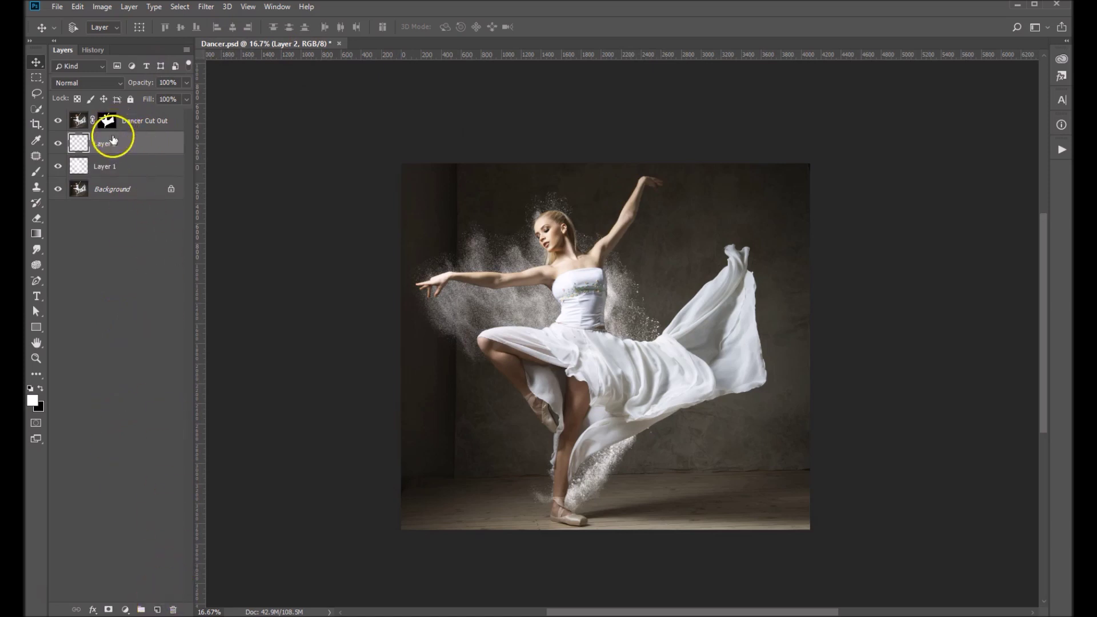
click(35, 171)
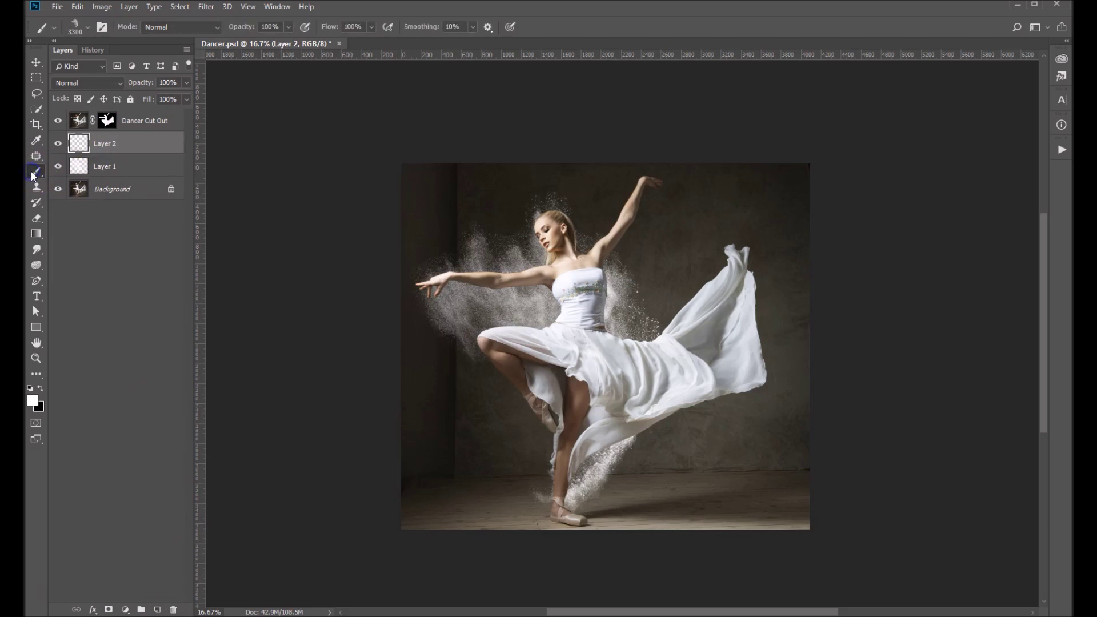
click(87, 29)
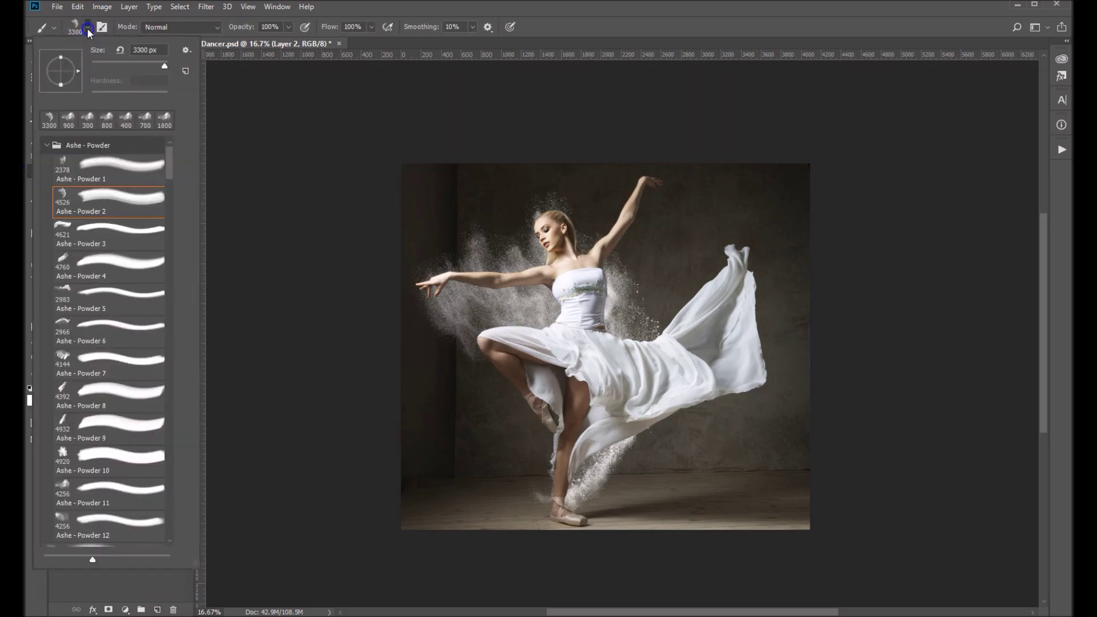
click(120, 492)
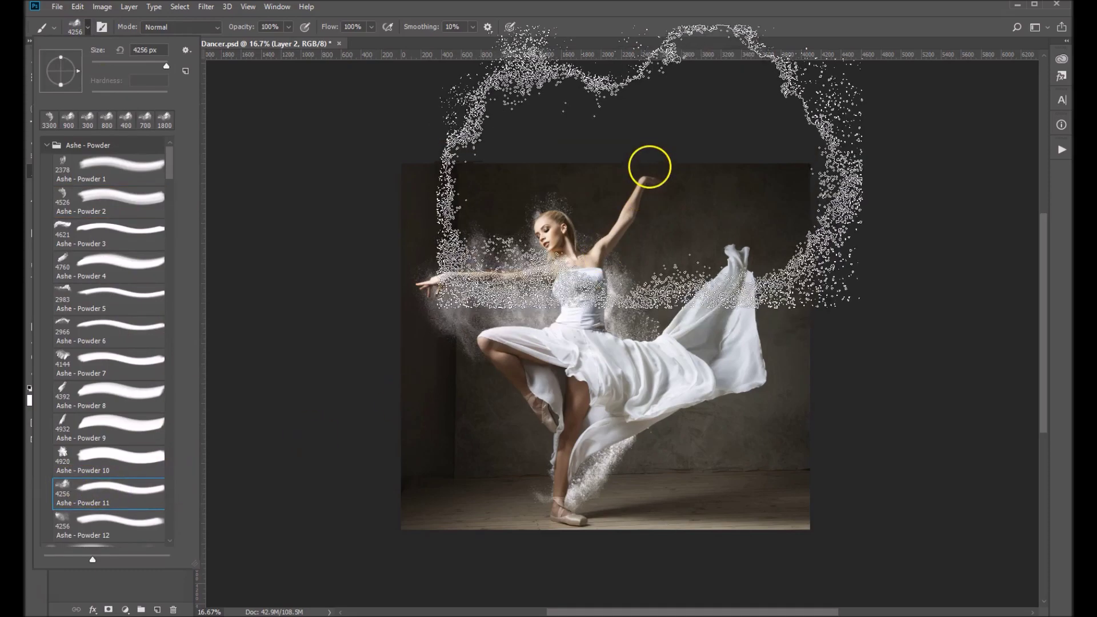
drag(649, 308, 644, 272)
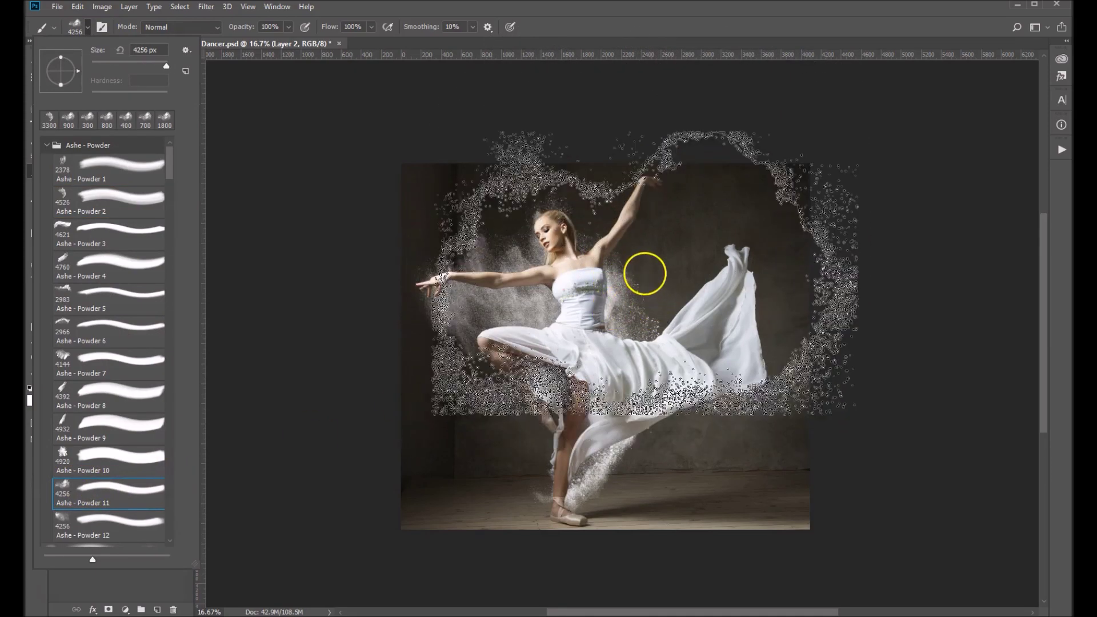
key(Escape)
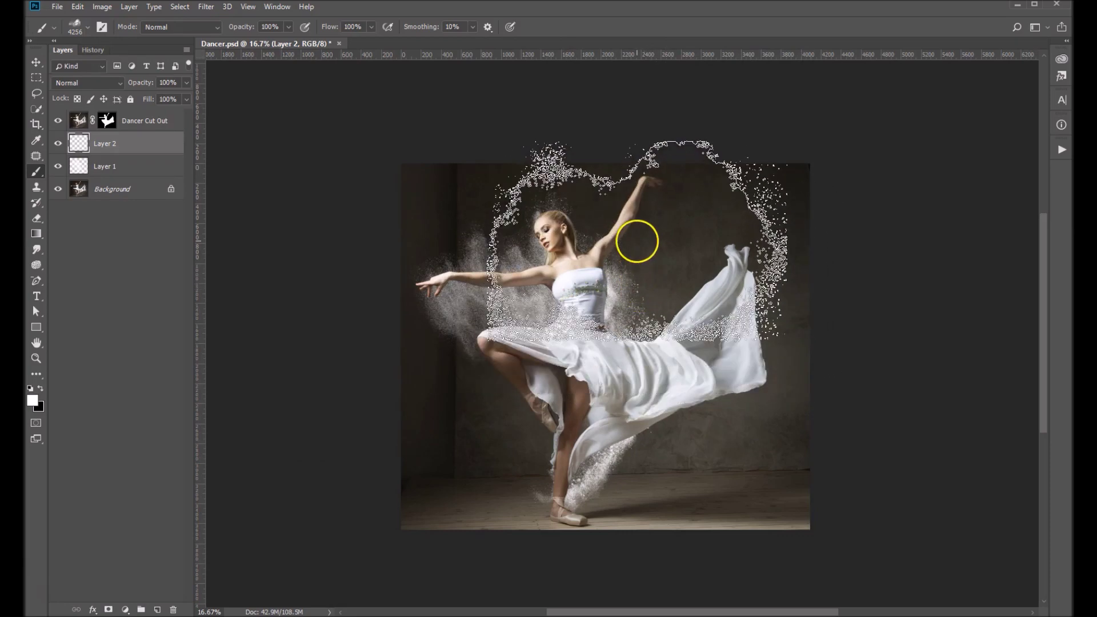
- Reduce the brush size to 1900 px and stamp a white powder cloud between the dancer's raised arm and the flying skirt
key(bracketleft)
key(bracketleft)
key(bracketleft)
key(bracketleft)
key(bracketleft)
key(bracketleft)
key(bracketleft)
key(bracketleft)
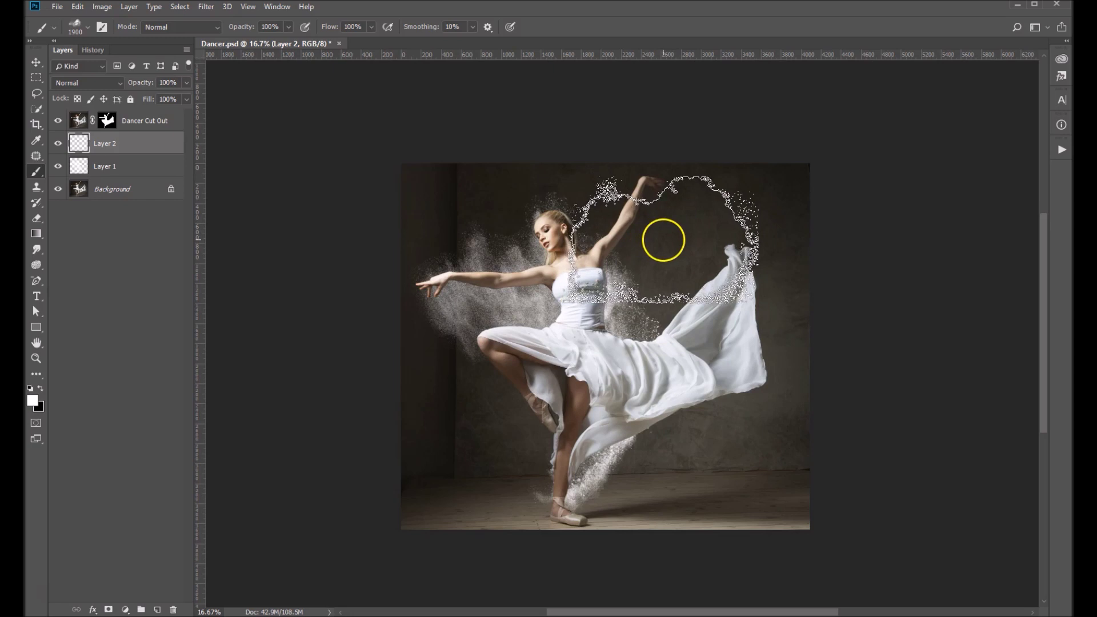
click(668, 238)
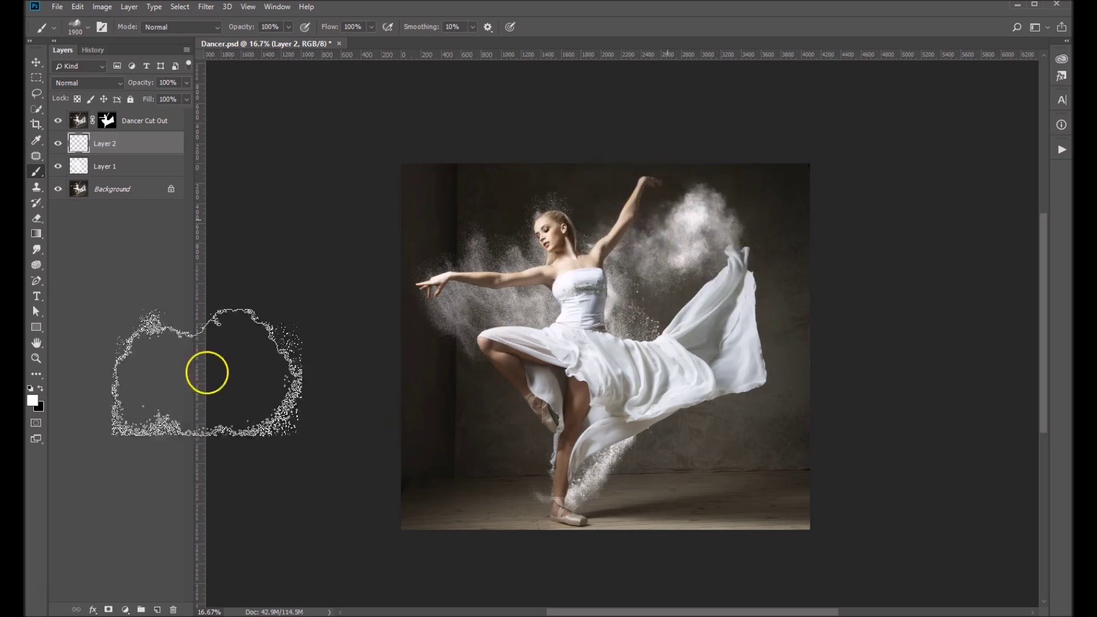
- Move the Layer 2 powder cloud so it sits behind the dancer's raised arm and hand
key(ctrl+d)
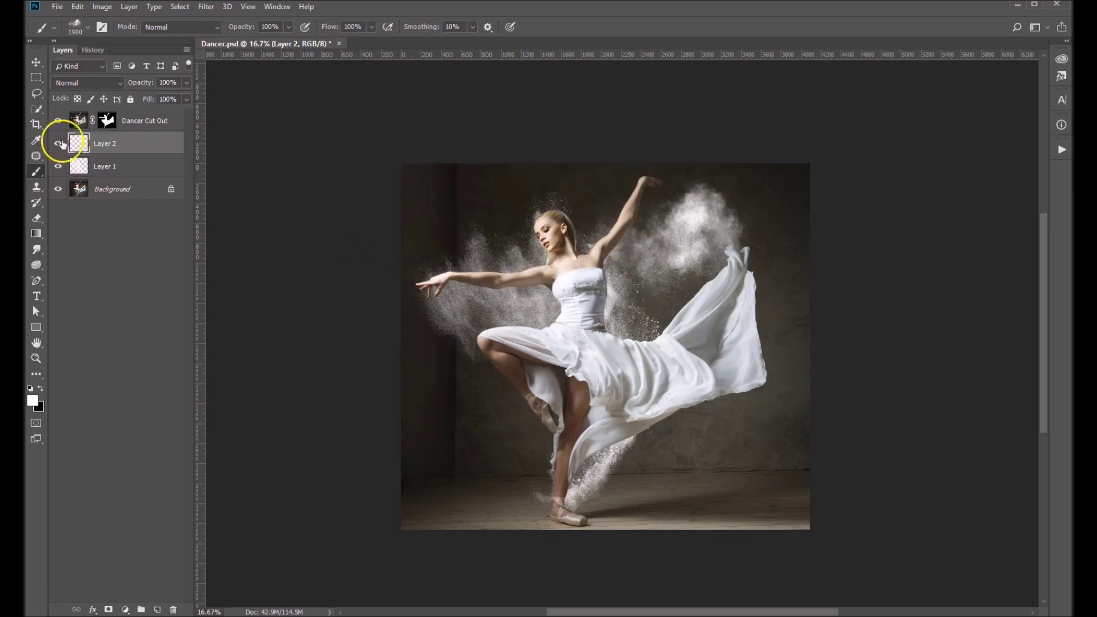
click(37, 61)
mouse_move(705, 240)
mouse_down()
mouse_move(698, 221)
mouse_move(693, 245)
mouse_move(660, 224)
mouse_up()
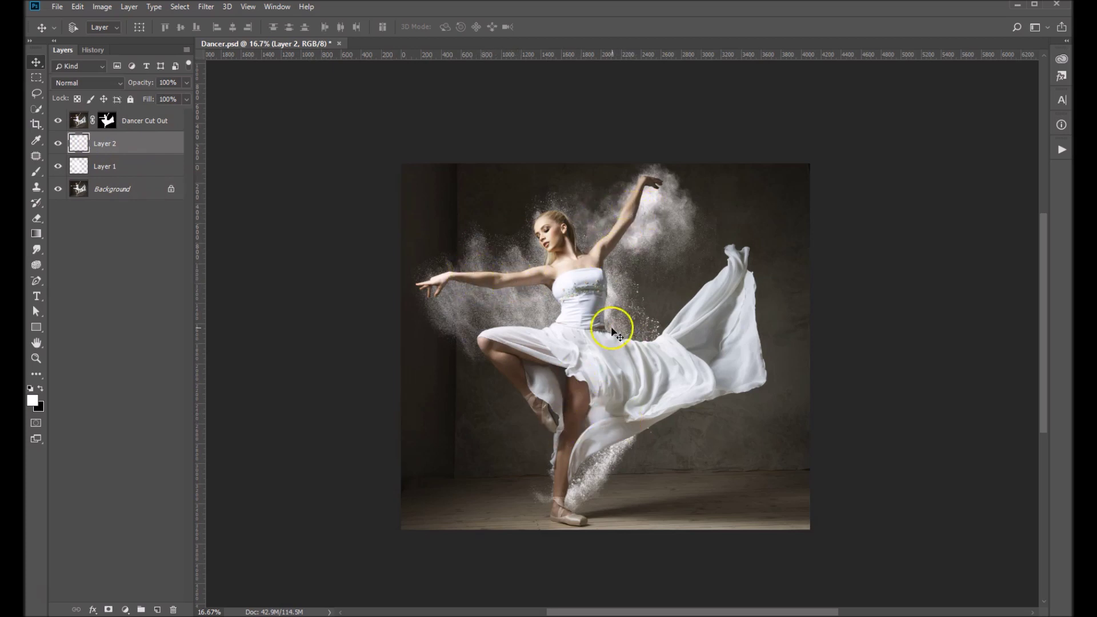
- Apply the existing mask on the Dancer Cut Out layer permanently and give the layer a fresh white layer mask
click(141, 123)
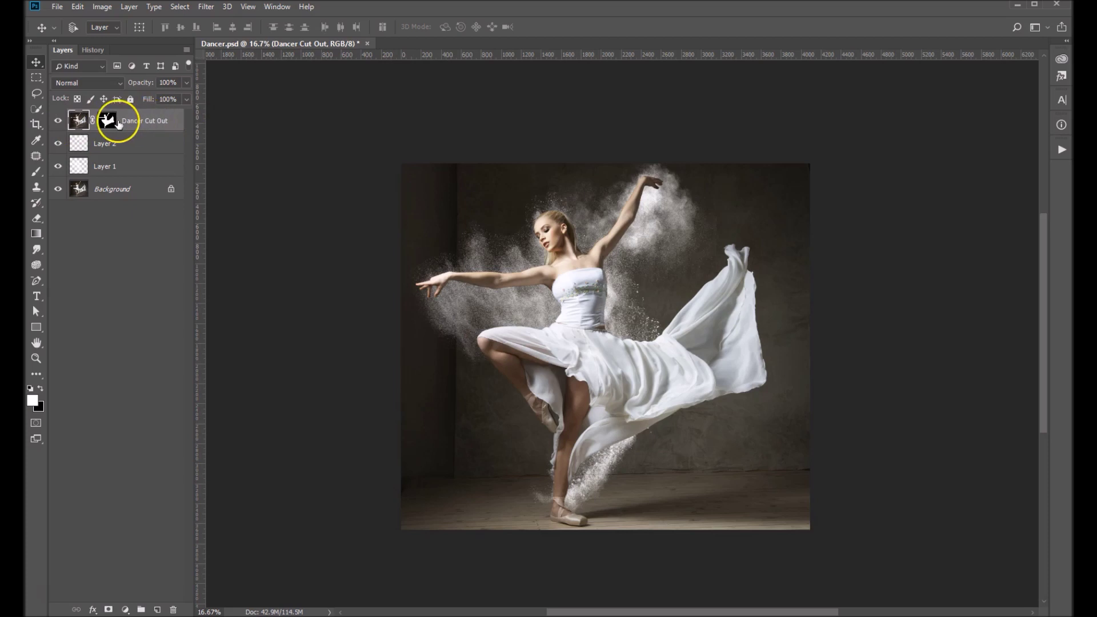
click(109, 123)
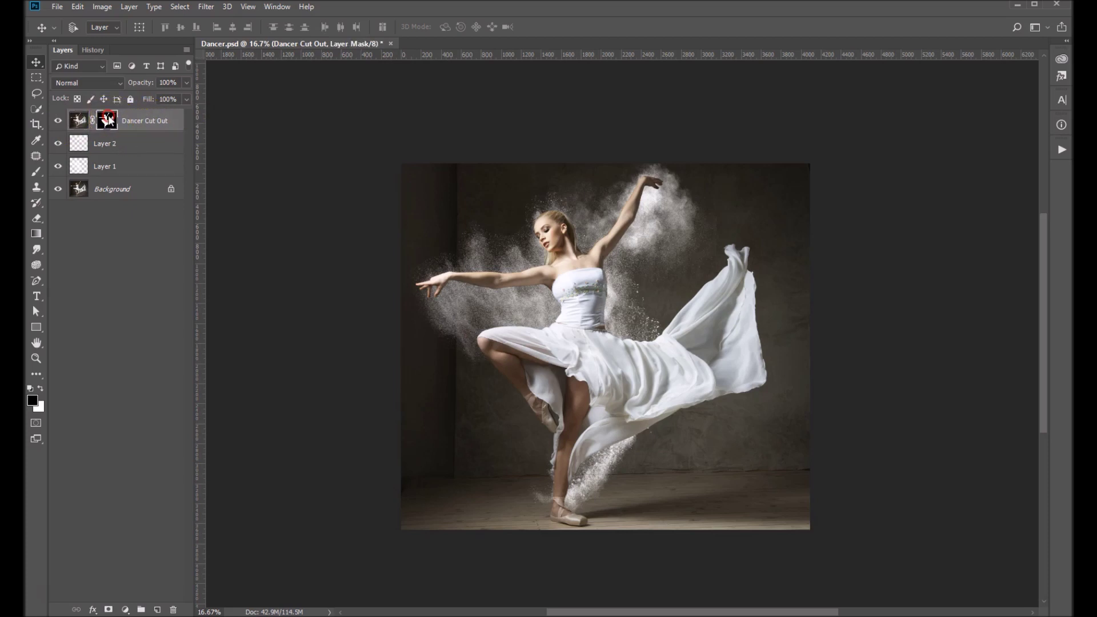
right_click(107, 118)
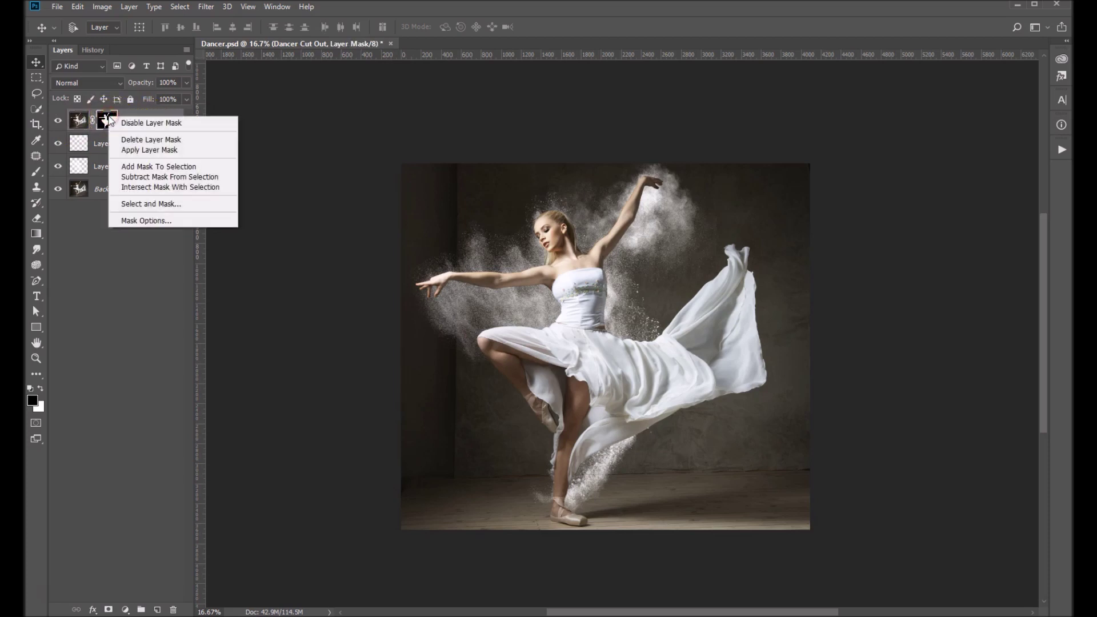
click(149, 150)
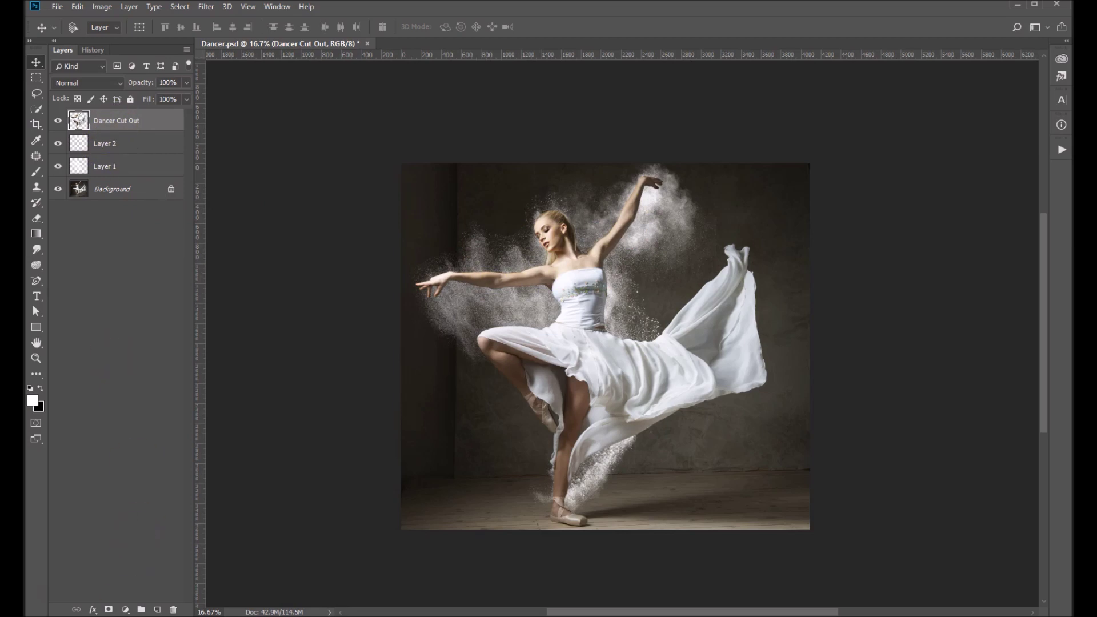
click(107, 611)
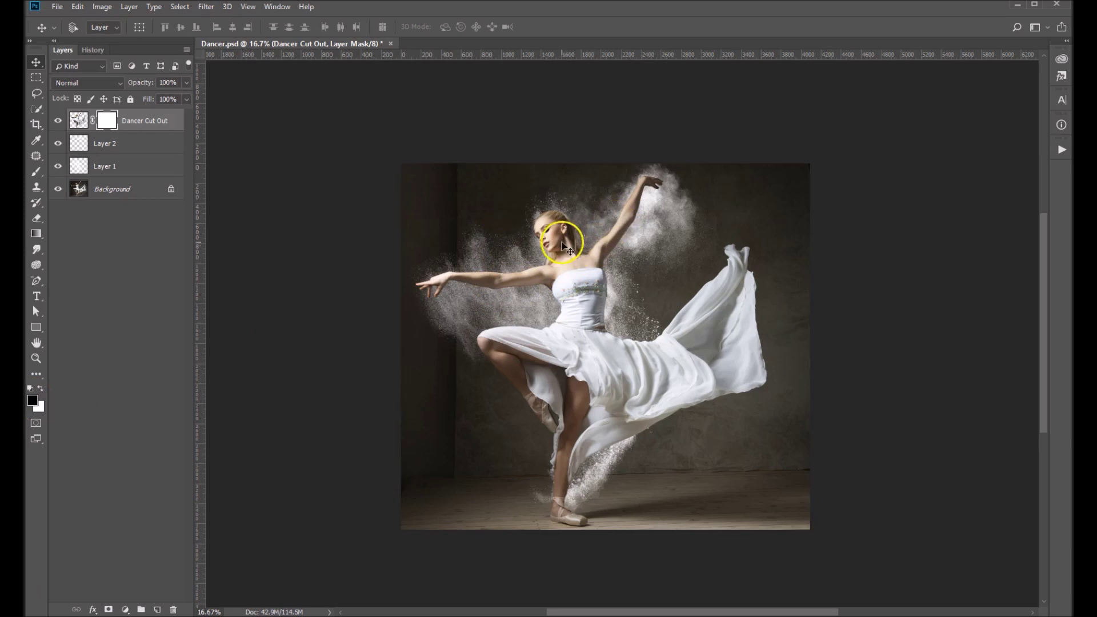
- Reduce the powder brush to 1200 px and stamp black on the Dancer Cut Out mask over the raised and outstretched arms
click(35, 171)
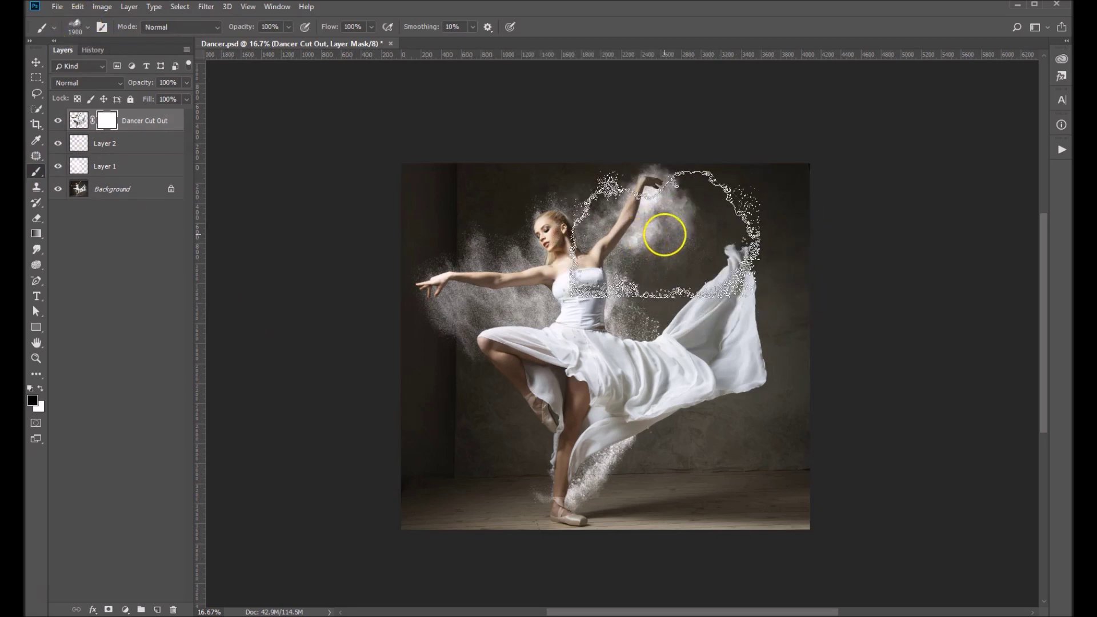
key(bracketleft)
key(bracketleft)
key(bracketleft)
key(bracketleft)
key(bracketleft)
key(bracketleft)
key(bracketleft)
ctrl+click(643, 244)
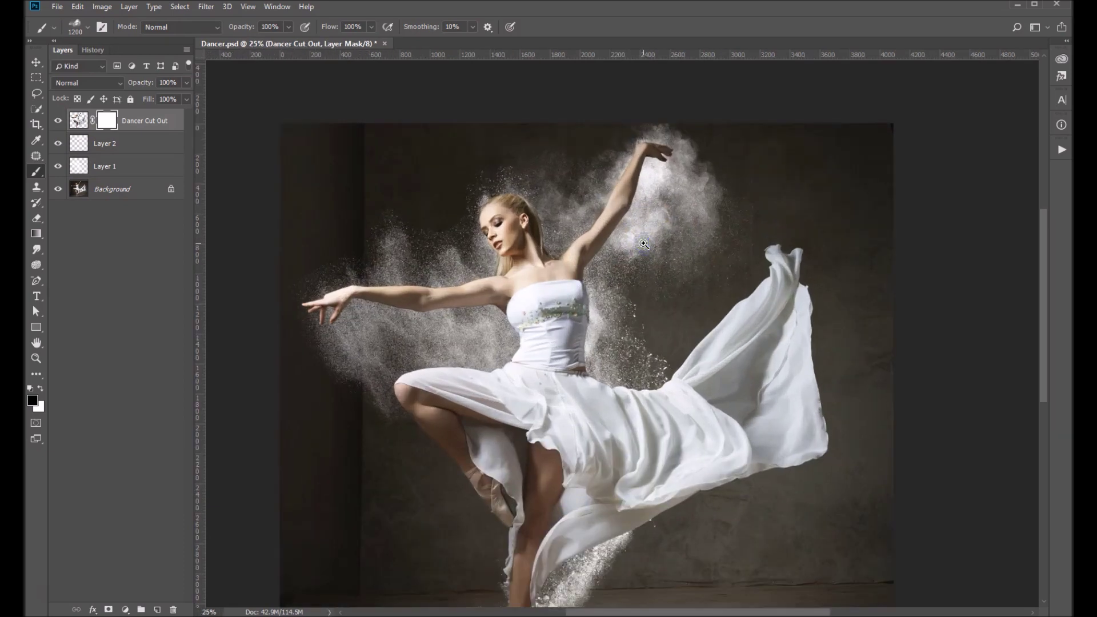
ctrl+click(626, 247)
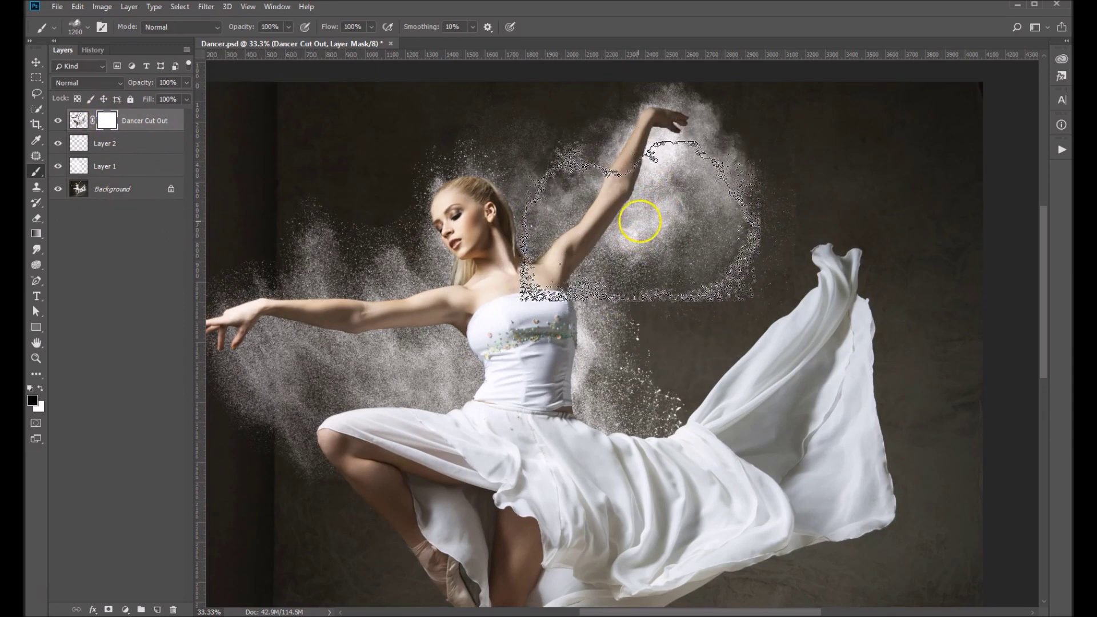
click(636, 218)
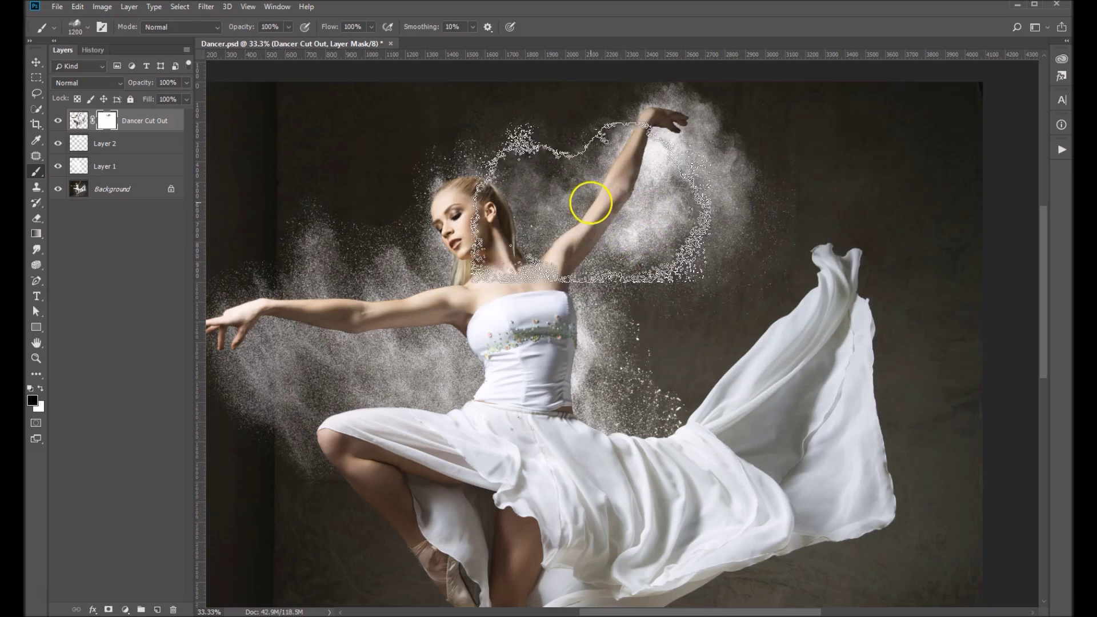
click(591, 203)
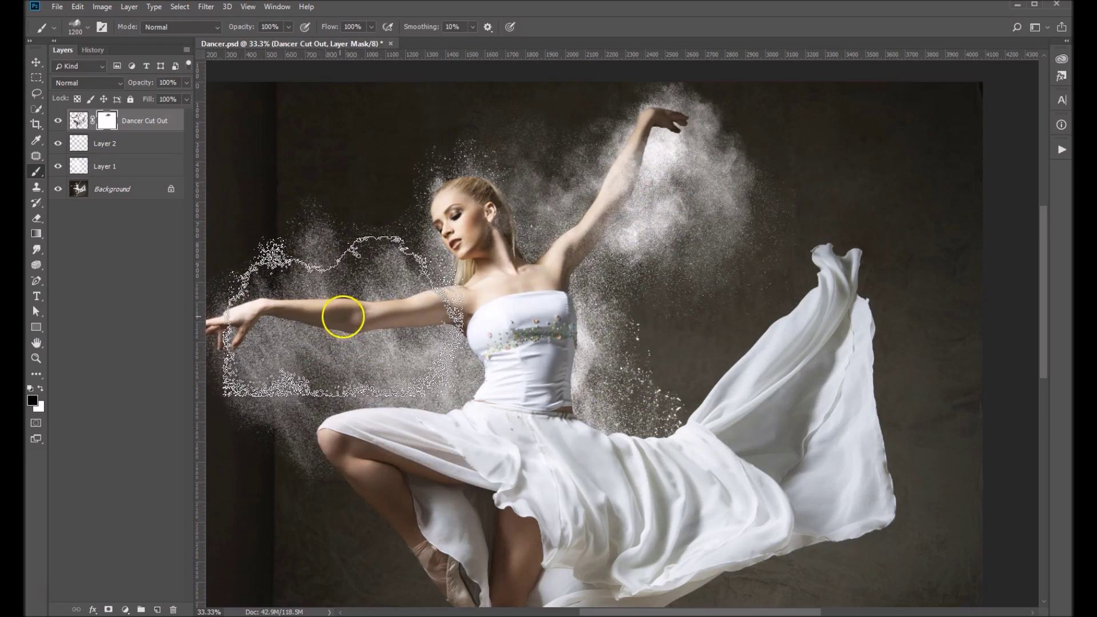
click(341, 313)
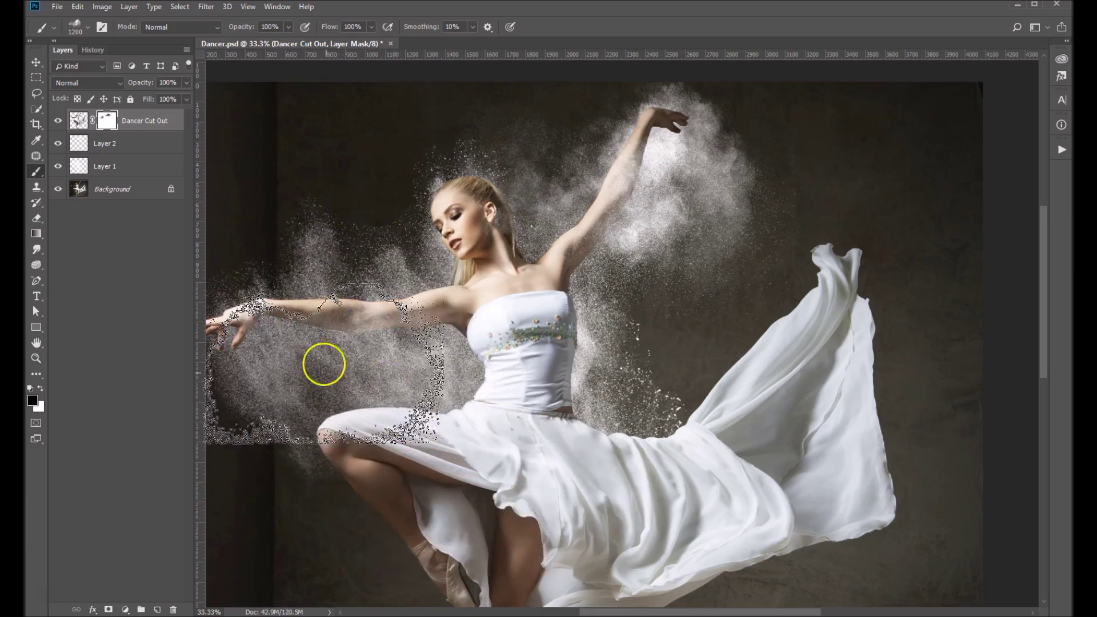
ctrl+alt+click(652, 416)
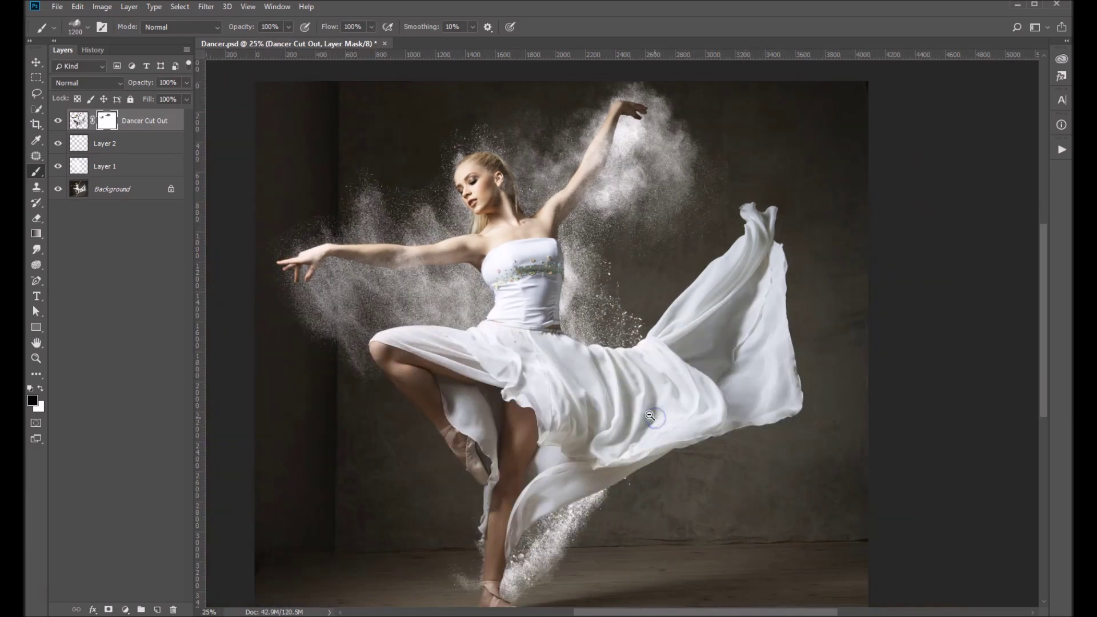
alt+click(601, 360)
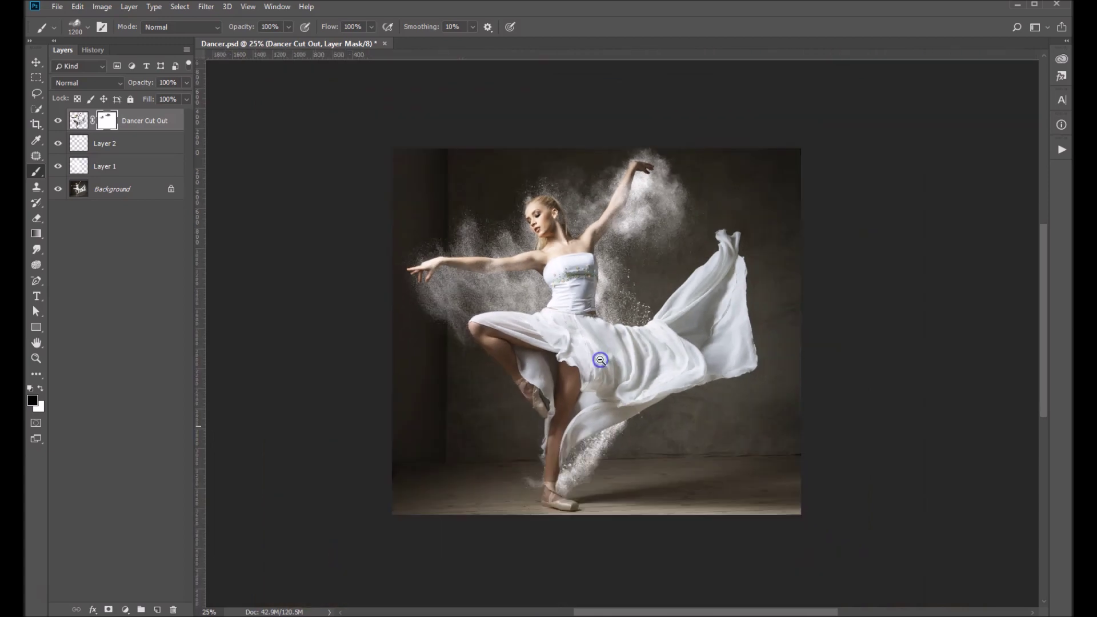
ctrl+click(601, 361)
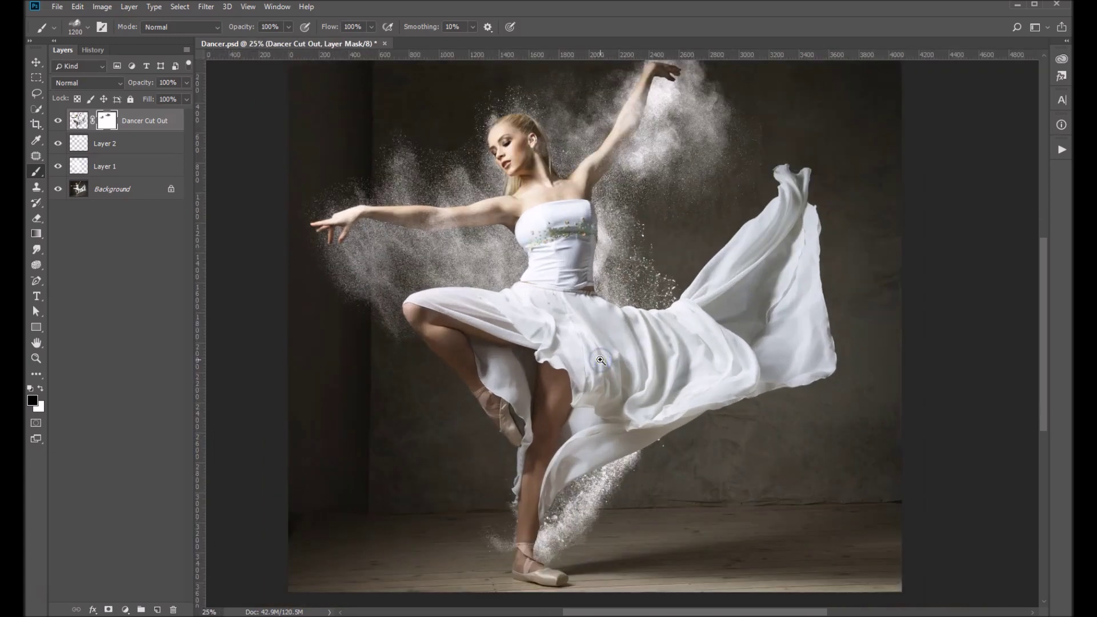
drag(601, 360, 639, 361)
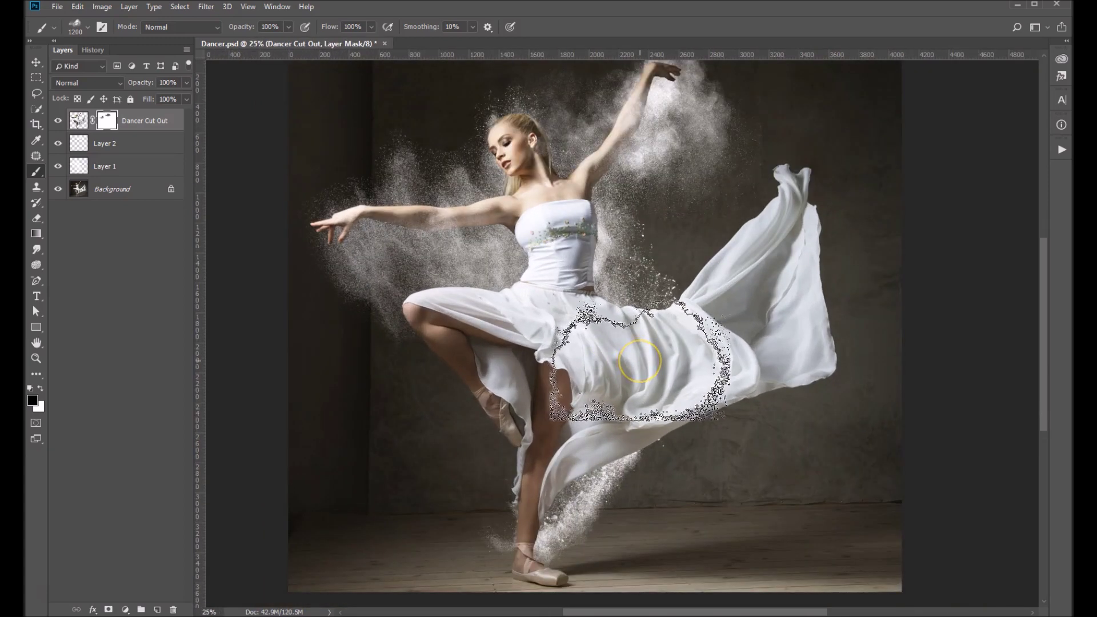
mouse_move(640, 361)
mouse_down()
mouse_move(617, 416)
mouse_move(534, 517)
mouse_move(554, 522)
mouse_move(610, 315)
mouse_move(492, 263)
mouse_move(411, 204)
mouse_move(610, 166)
mouse_move(591, 303)
mouse_move(509, 433)
mouse_move(43, 571)
mouse_up()
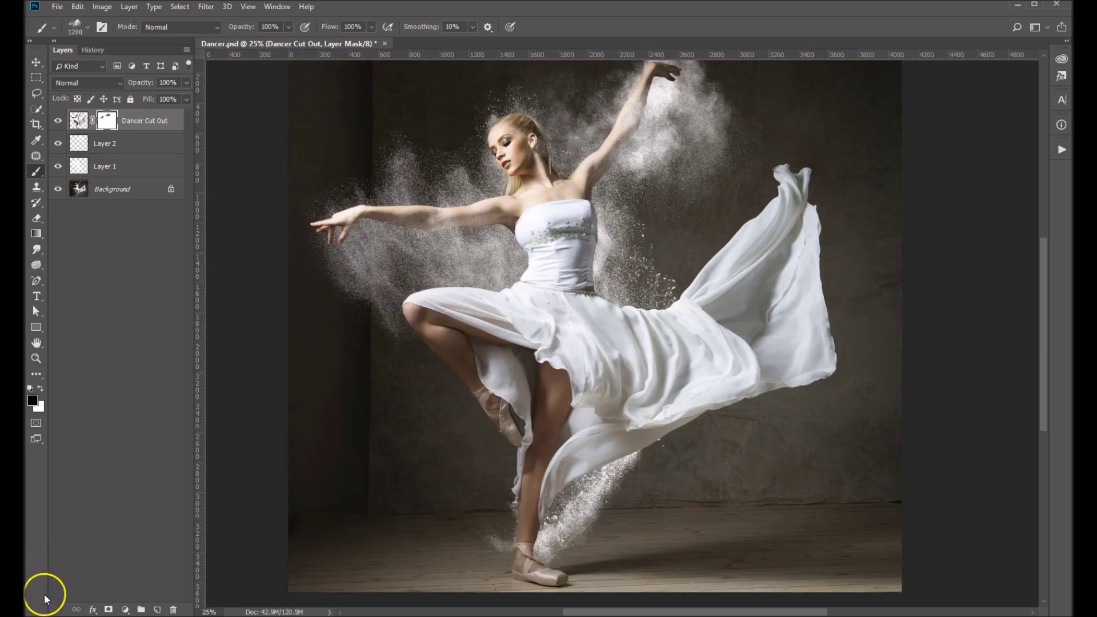